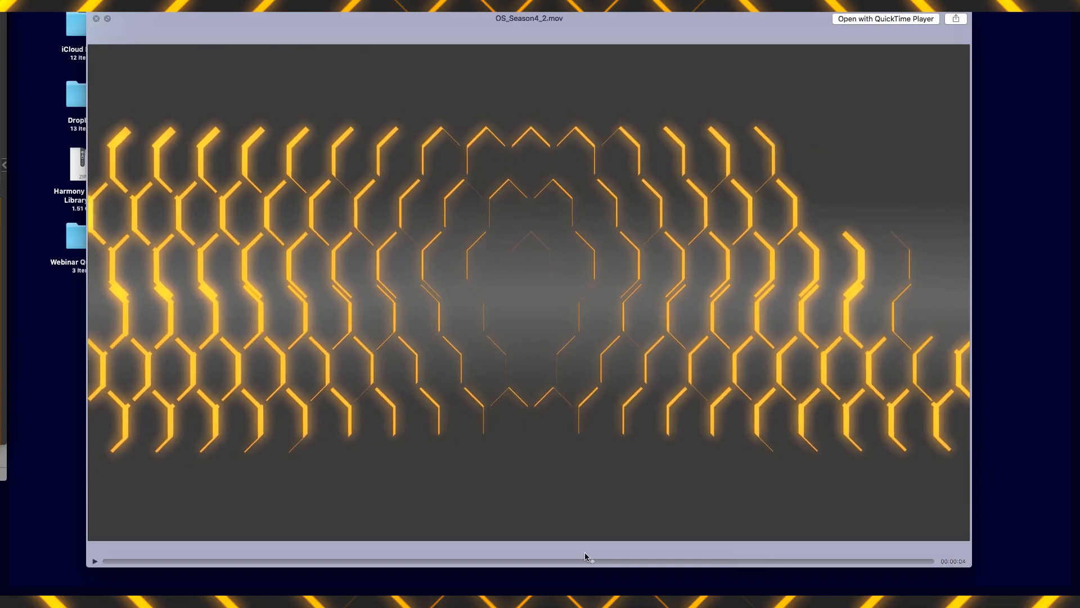
# Scrub through the OS_Season4_2.mov preview and close it.
pyautogui.moveTo(585, 553); pyautogui.dragTo(444, 566)
pyautogui.press('space')
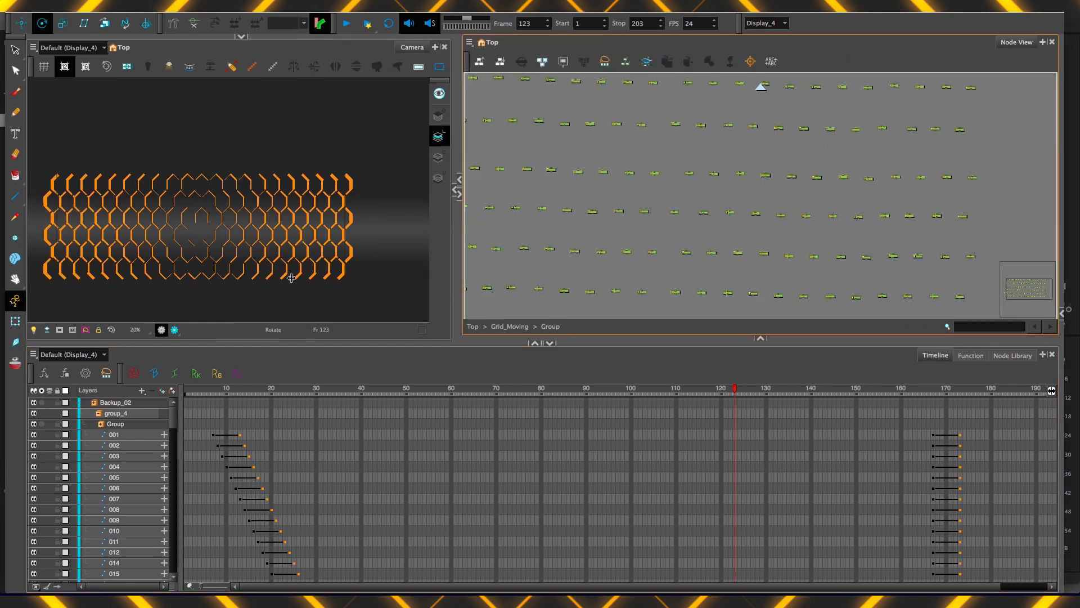
# Widen the node view and examine the rows of numbered peg nodes inside Grid_Moving's Group.
pyautogui.moveTo(459, 189); pyautogui.dragTo(332, 190)
pyautogui.click(447, 218)
pyautogui.moveTo(445, 245)
pyautogui.mouseDown()
pyautogui.moveTo(488, 265)
pyautogui.moveTo(442, 233)
pyautogui.mouseUp()
pyautogui.press('1')
pyautogui.scroll(5, 615, 224)
pyautogui.press('2')
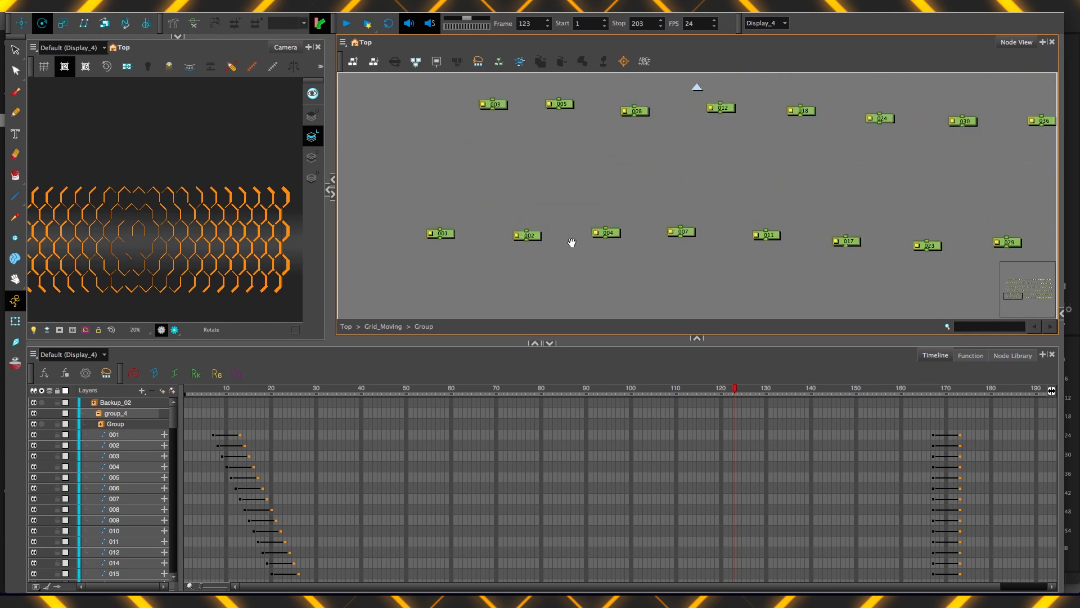
pyautogui.moveTo(571, 244); pyautogui.dragTo(609, 264)
pyautogui.scroll(-3, 661, 246)
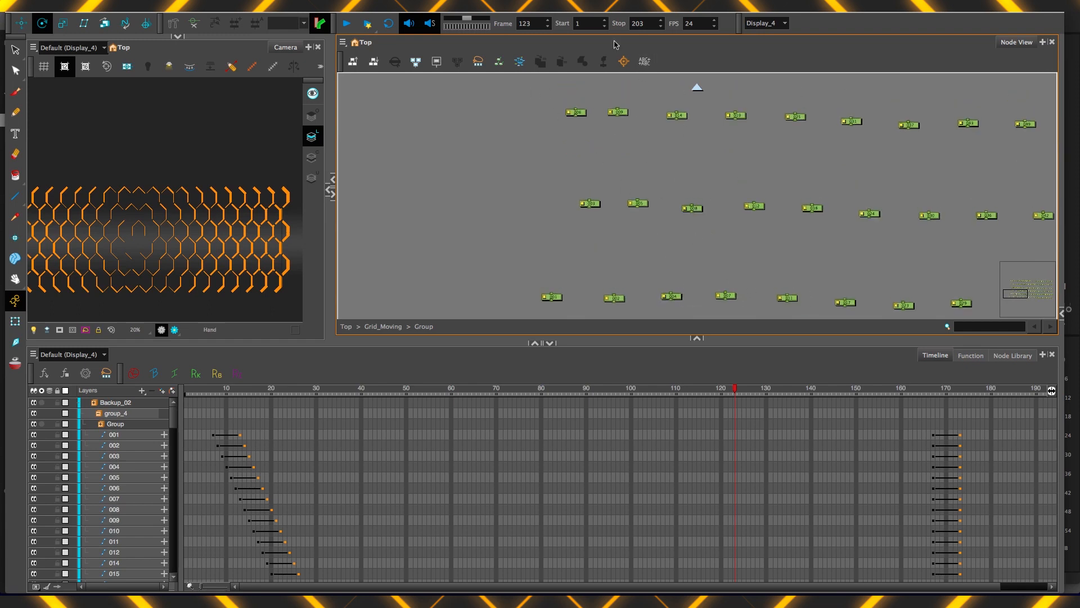
pyautogui.press('2')
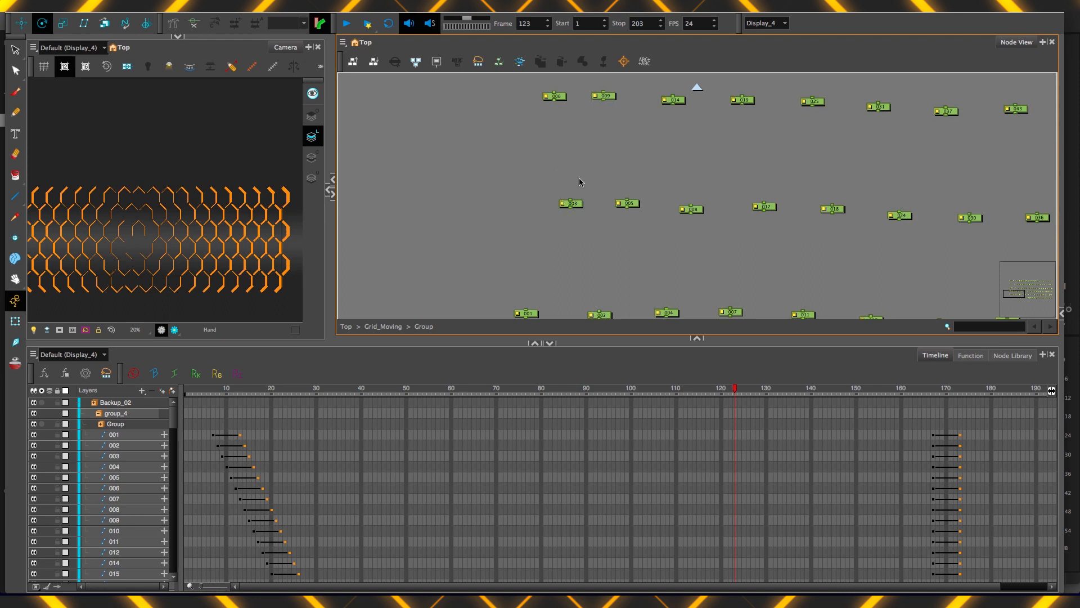
pyautogui.press('1')
pyautogui.press('1')
pyautogui.press('1')
pyautogui.press('1')
pyautogui.press('1')
pyautogui.press('1')
pyautogui.press('1')
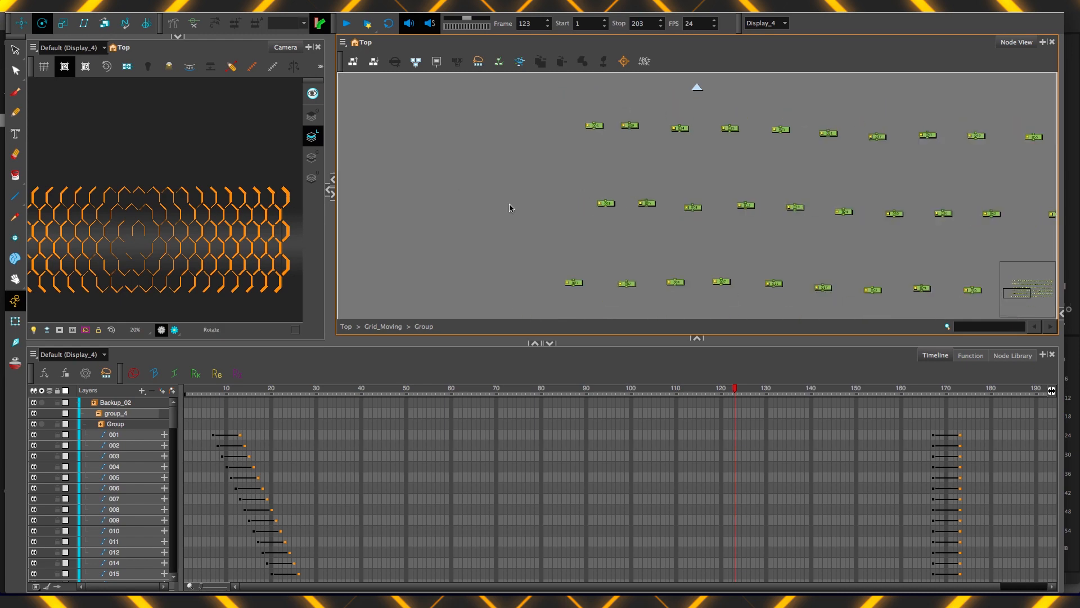
pyautogui.press('1')
pyautogui.press('1')
pyautogui.press('1')
pyautogui.moveTo(620, 225); pyautogui.dragTo(463, 251)
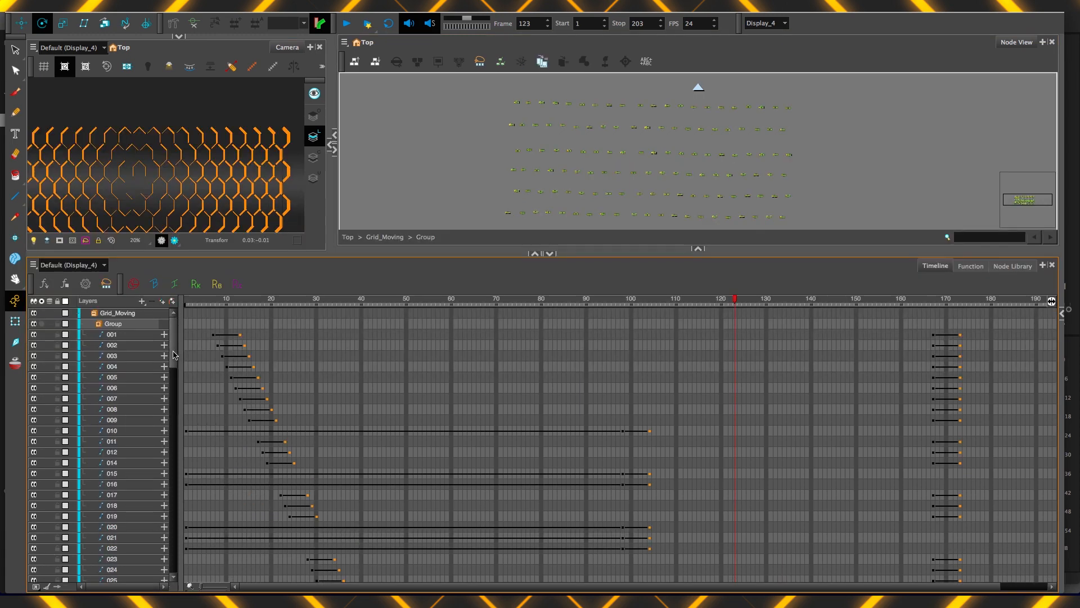
# Look through the keyframes of the numbered layers in Grid_Moving's Group.
pyautogui.scroll(-5, 179, 375)
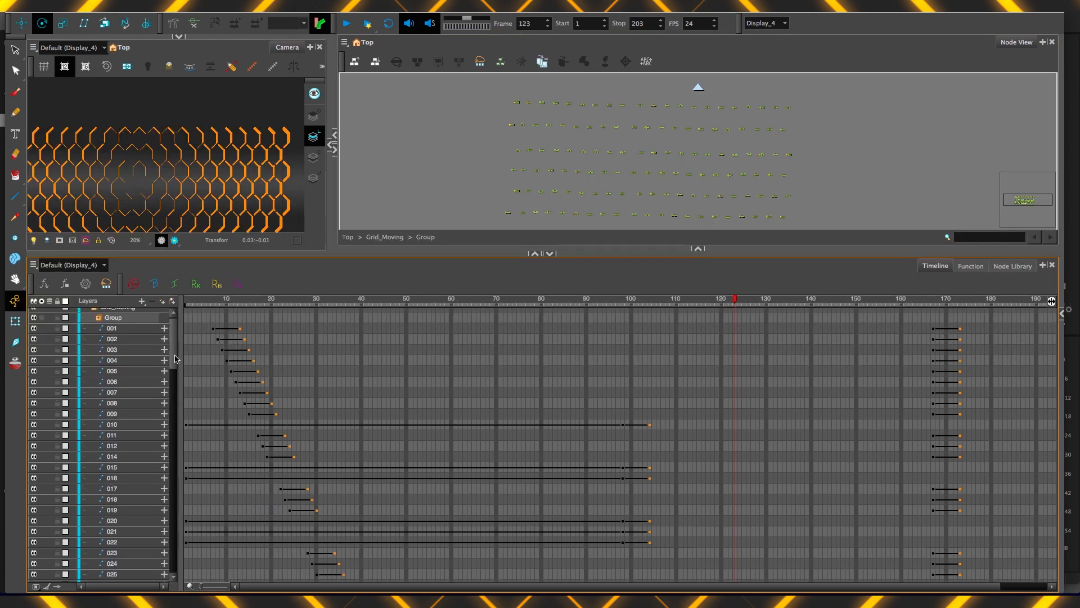
pyautogui.scroll(5, 178, 375)
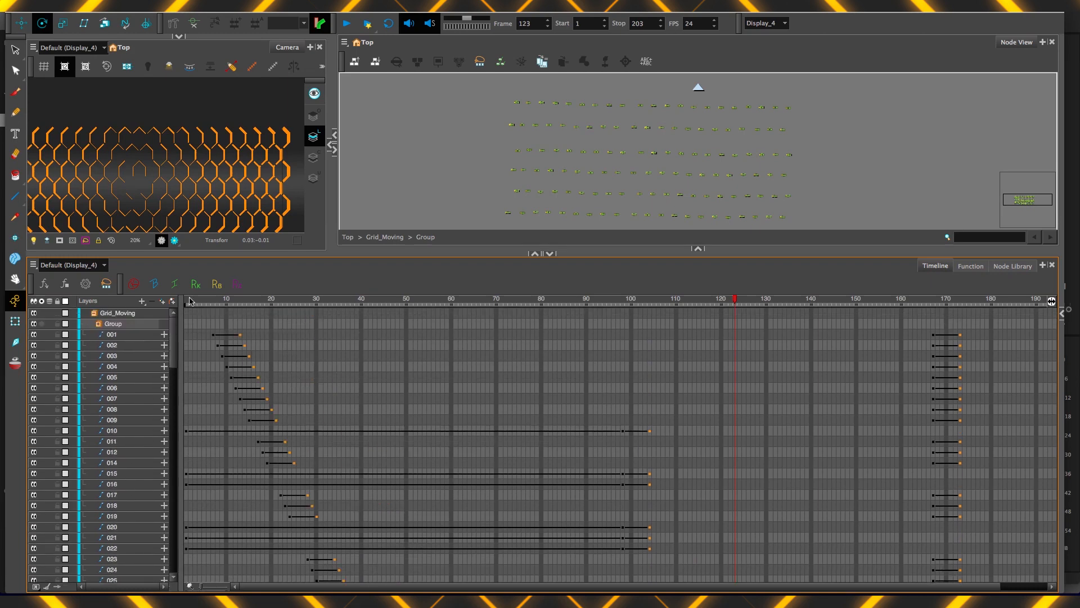
pyautogui.scroll(-4, 188, 388)
pyautogui.scroll(-10, 187, 390)
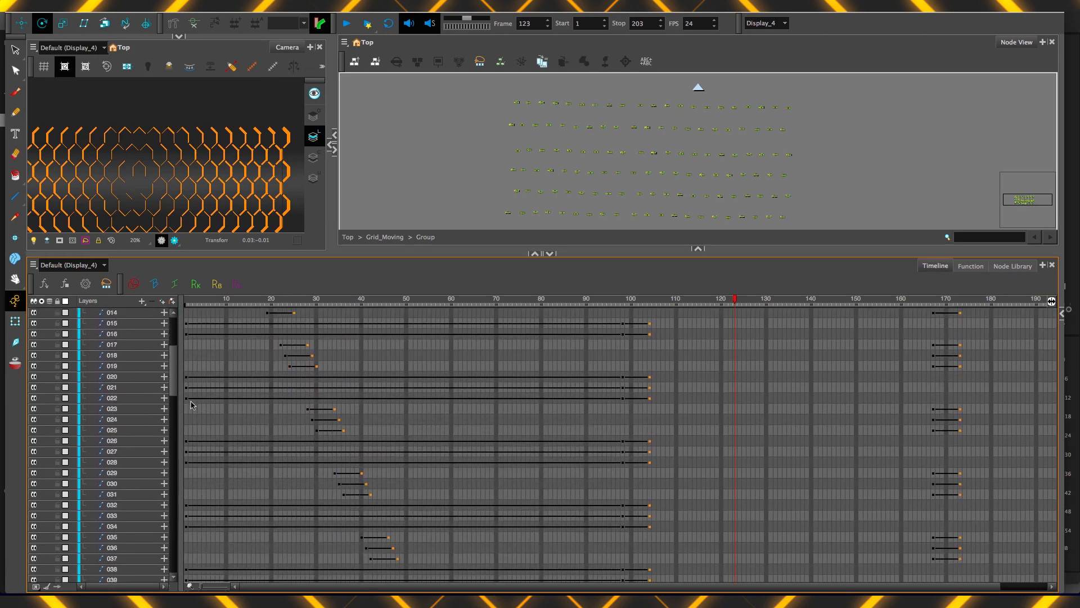
pyautogui.scroll(-3, 202, 455)
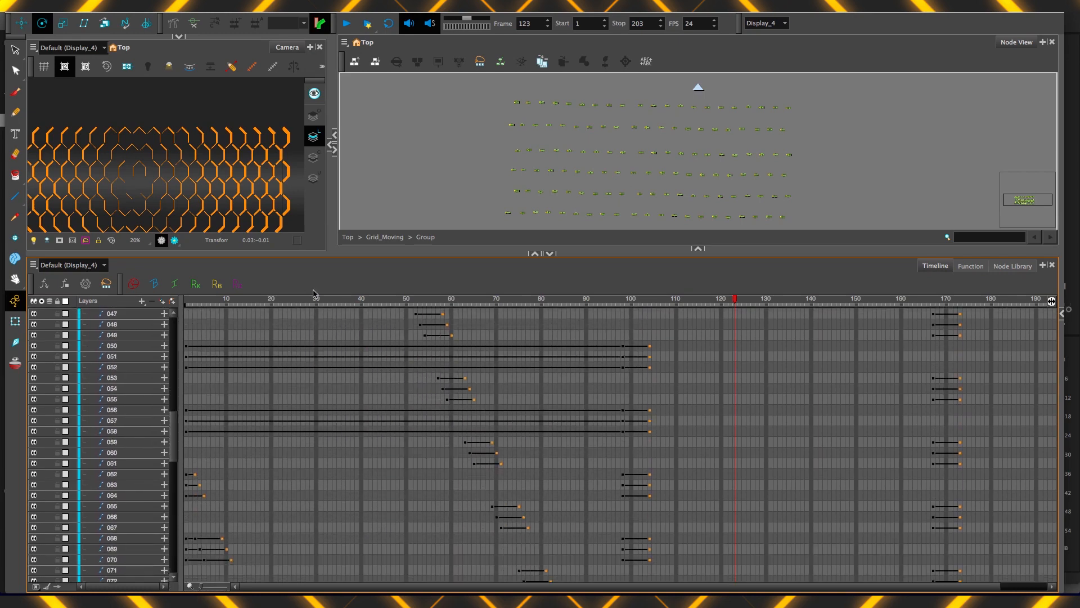
# Scrub the grid animation to frame 108 and select the end keyframes on layers 041 to 054.
pyautogui.moveTo(320, 298); pyautogui.dragTo(601, 357)
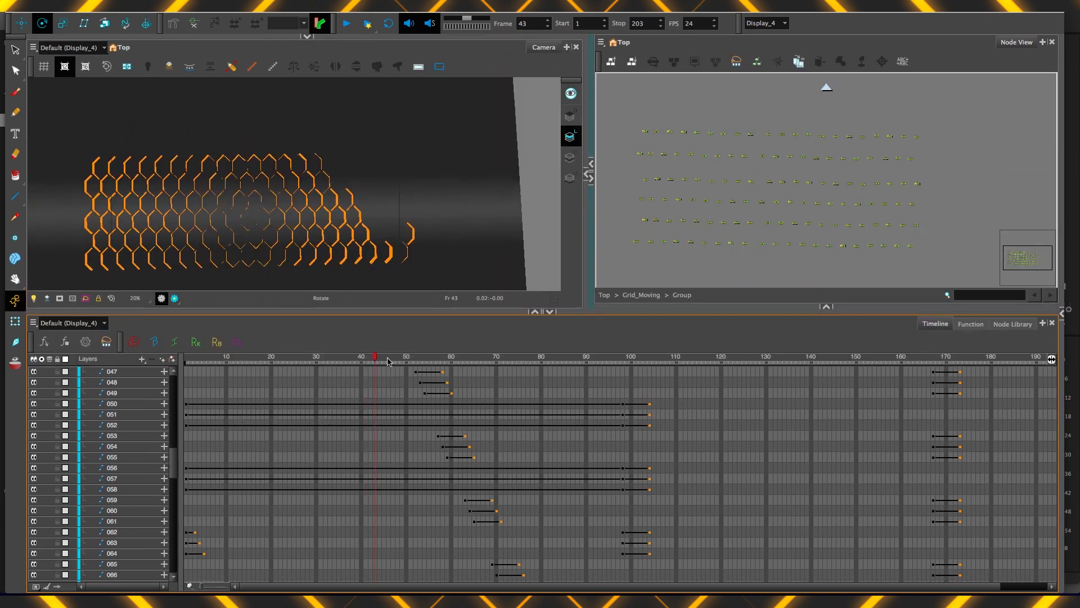
pyautogui.moveTo(387, 358); pyautogui.dragTo(682, 425)
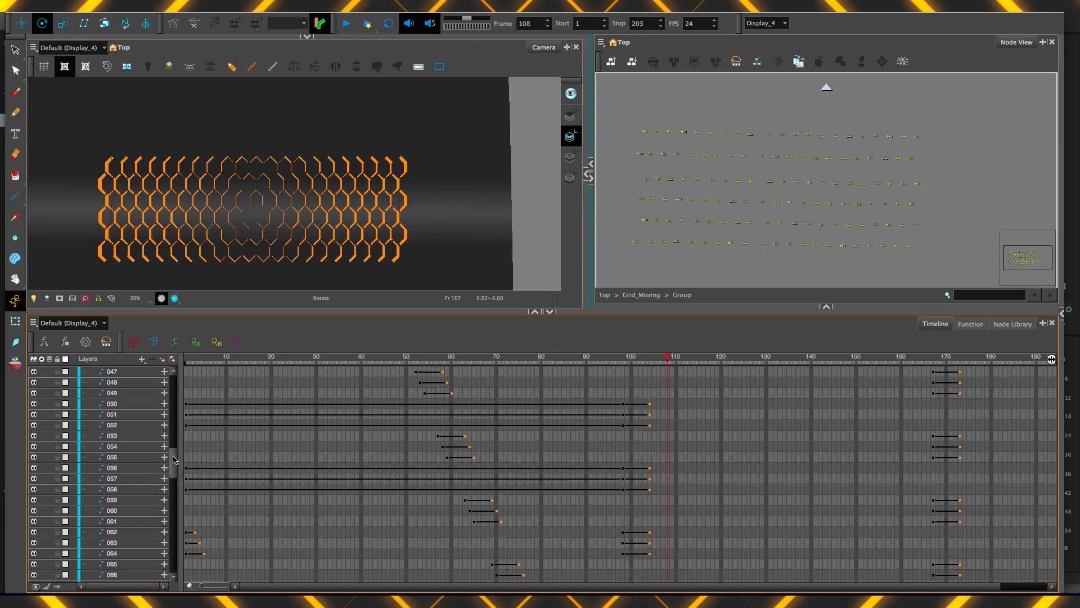
pyautogui.scroll(3, 175, 456)
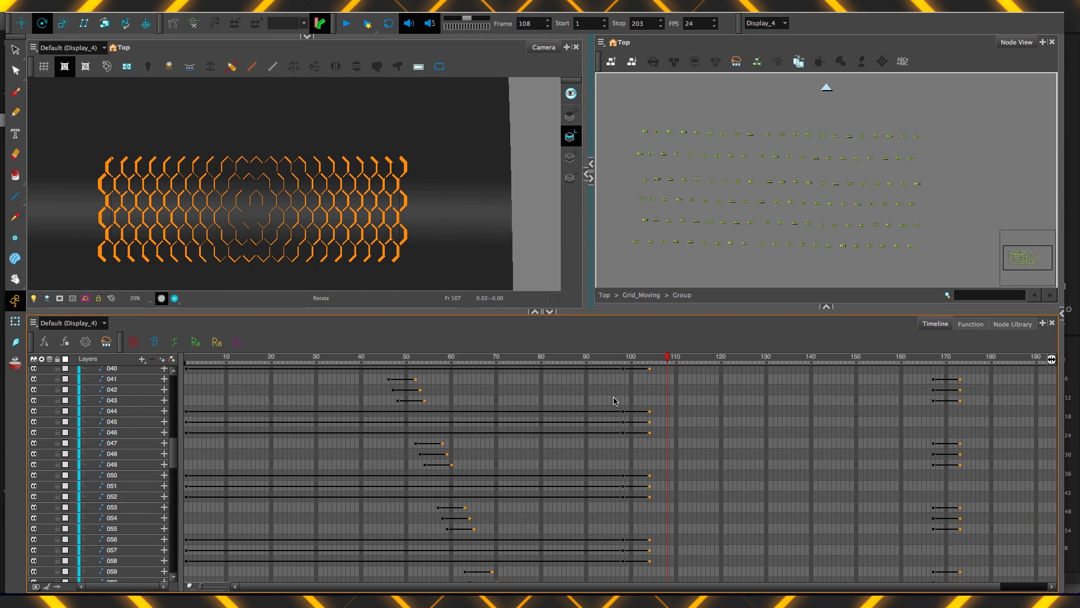
pyautogui.moveTo(910, 377); pyautogui.dragTo(1024, 522)
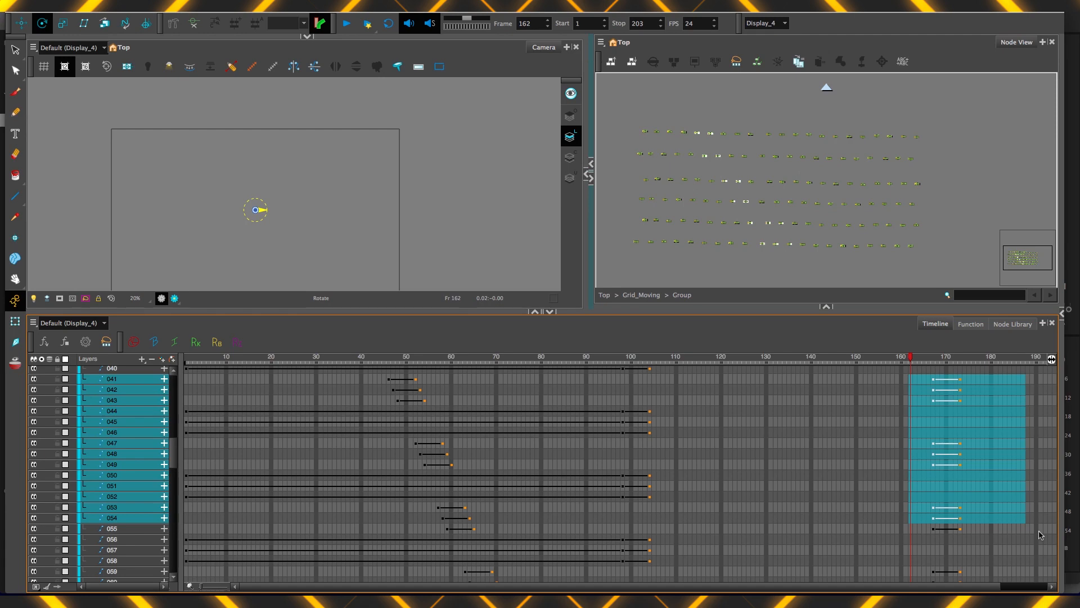
# Return to the top-level node network and open the Backup_02 group.
pyautogui.click(604, 294)
pyautogui.moveTo(721, 236); pyautogui.dragTo(697, 193)
pyautogui.press('2')
pyautogui.press('2')
pyautogui.press('1')
pyautogui.press('1')
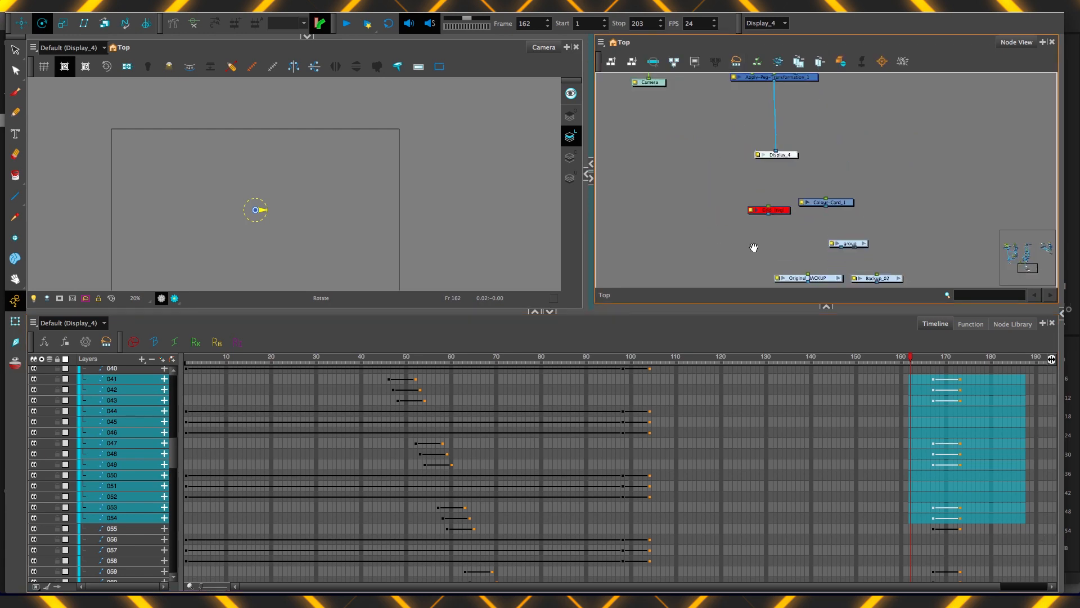
pyautogui.moveTo(757, 251); pyautogui.dragTo(682, 133)
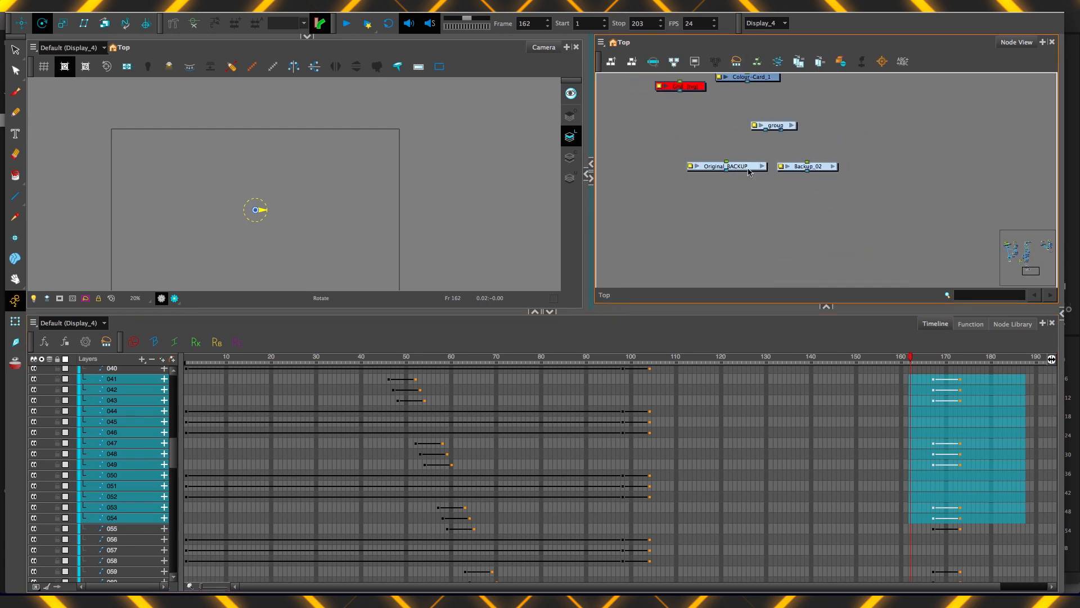
pyautogui.click(840, 167)
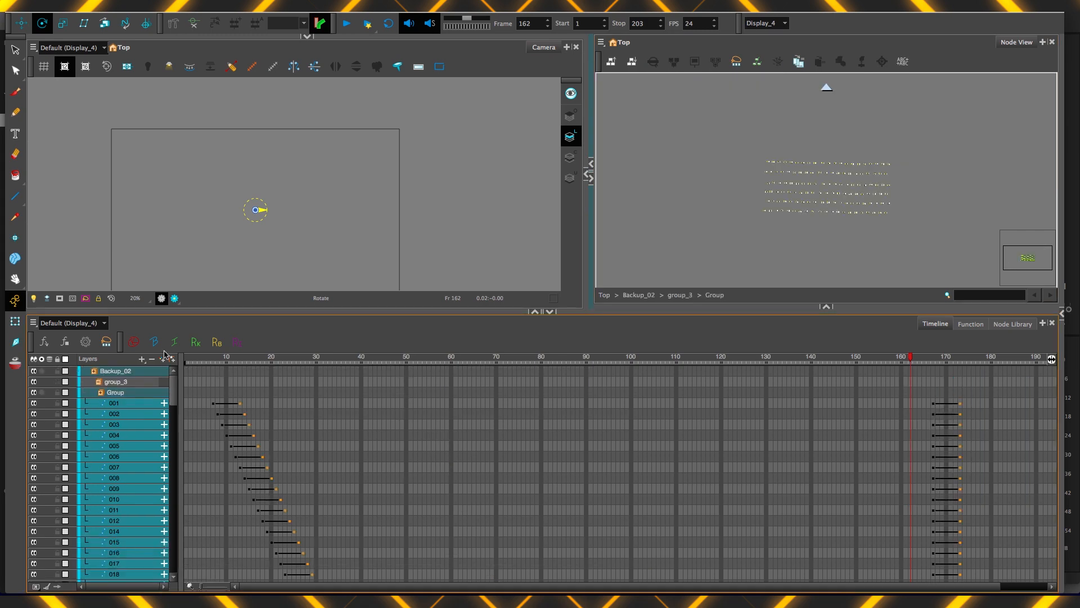
# Review the staggered keyframes of layers 001 to 127 in the Group inside Backup_02's group_3.
pyautogui.scroll(-4, 179, 435)
pyautogui.scroll(-20, 179, 435)
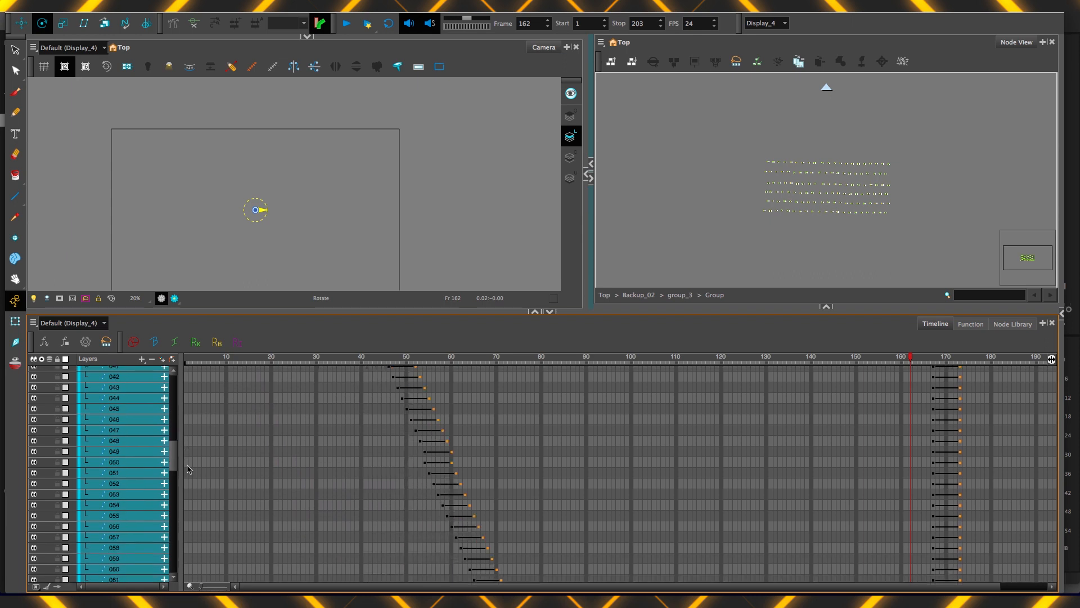
pyautogui.scroll(-3, 201, 555)
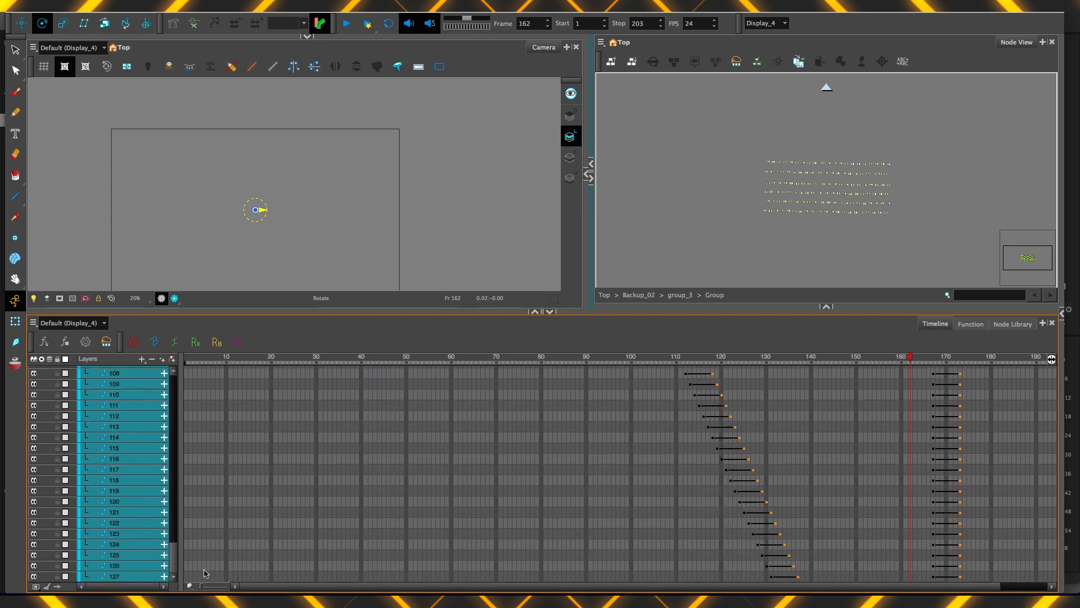
pyautogui.click(936, 362)
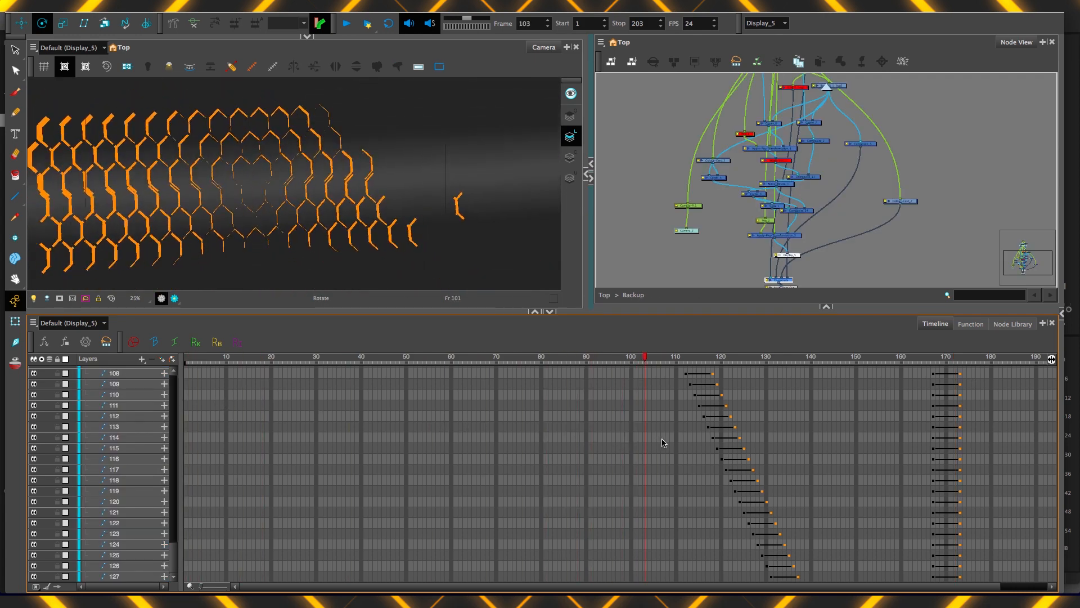
# Scrub the Display_5 animation to frame 108 and open group_3 inside the Backup group.
pyautogui.moveTo(662, 443); pyautogui.dragTo(669, 433)
pyautogui.click(416, 156)
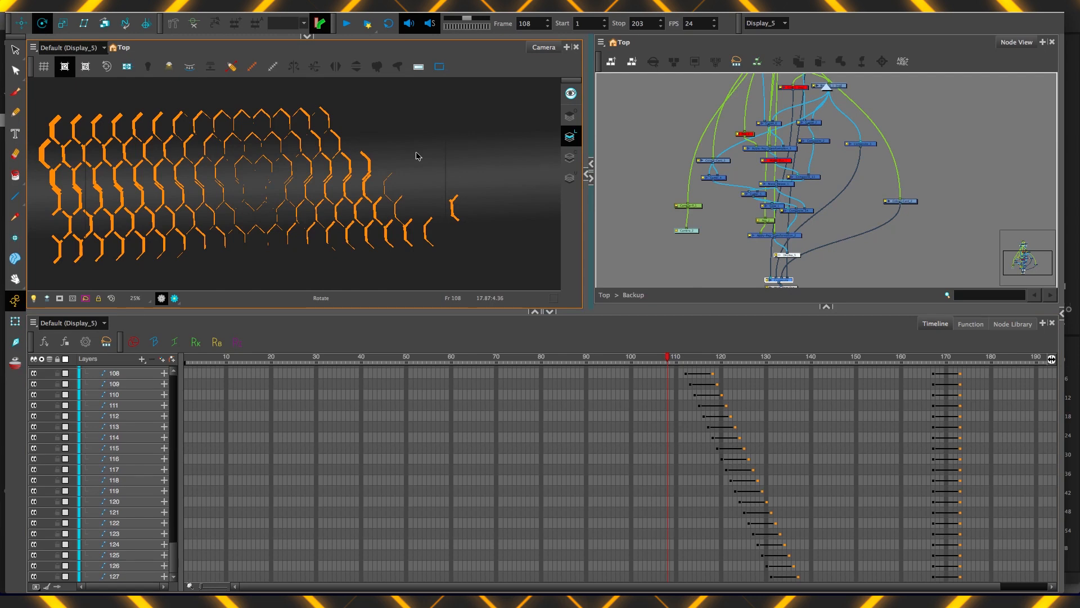
pyautogui.scroll(5, 685, 150)
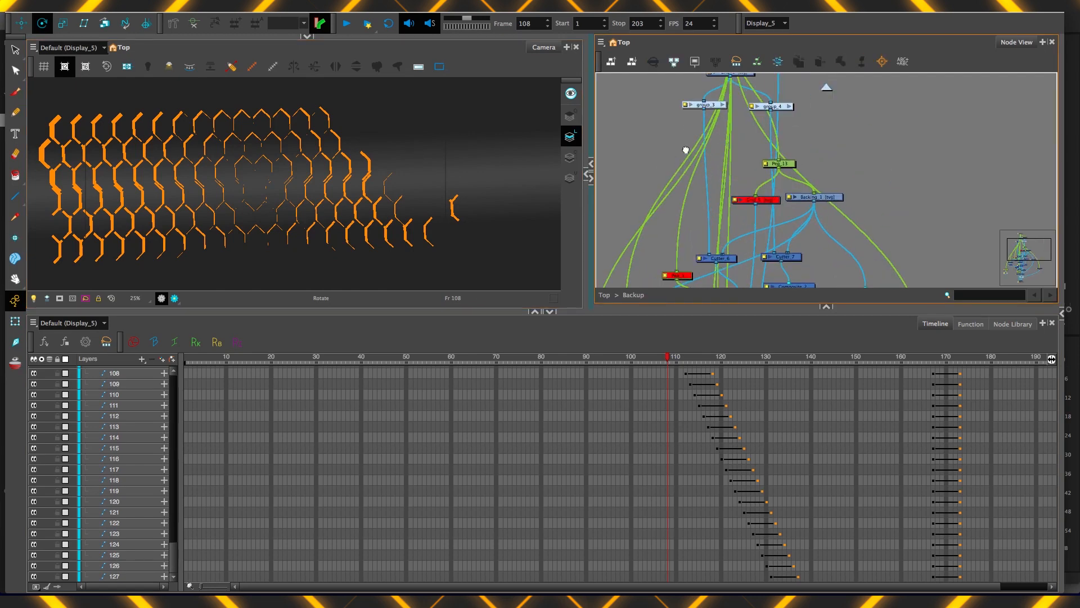
pyautogui.click(723, 105)
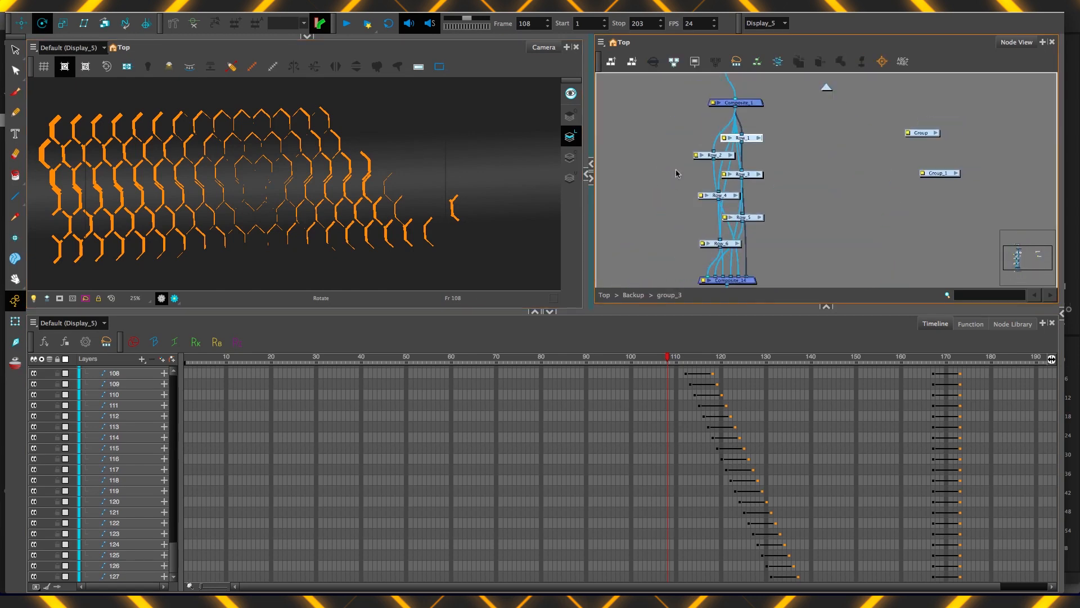
# Open Row_1 in group_3, select its upper row of pegs to show their keyframes, and return to group_3.
pyautogui.moveTo(681, 172); pyautogui.dragTo(691, 165)
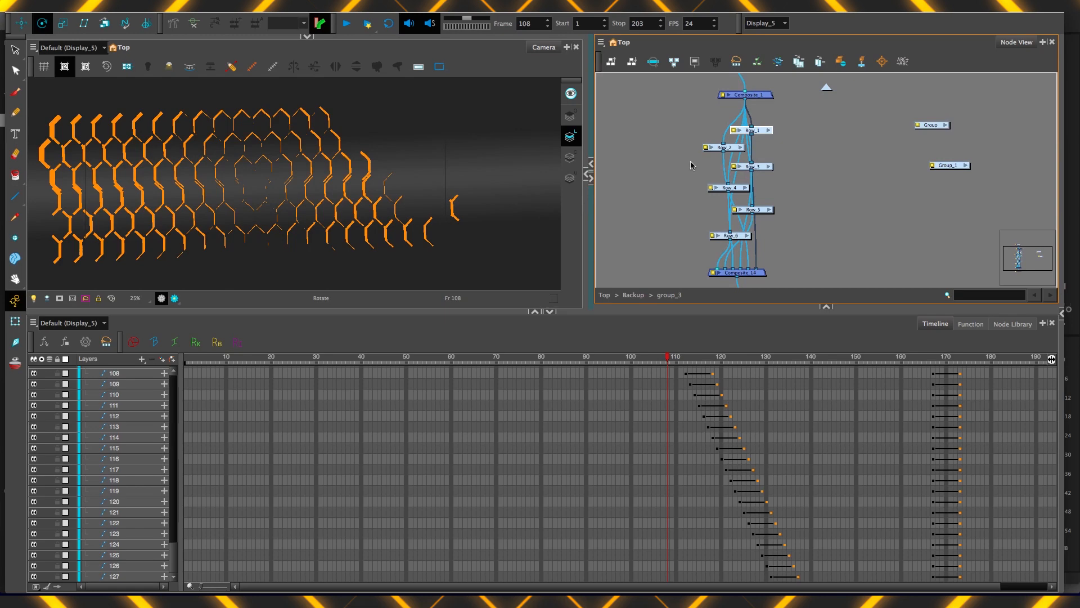
pyautogui.click(768, 130)
pyautogui.scroll(3, 726, 156)
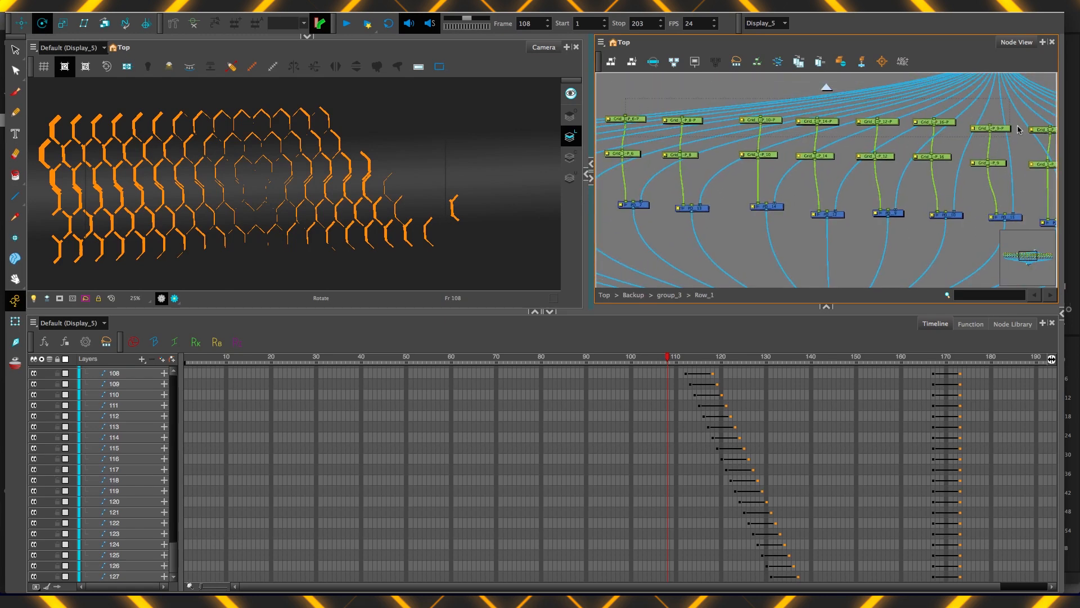
pyautogui.moveTo(1017, 127); pyautogui.dragTo(612, 111)
pyautogui.click(826, 88)
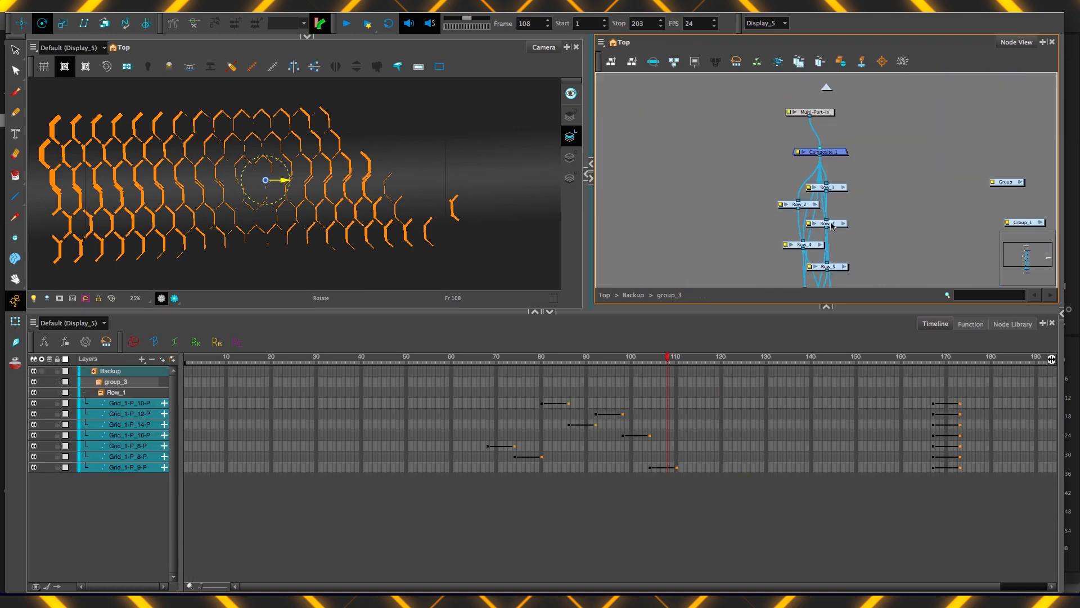
# Inspect the peg and drawing nodes inside Row_4 of group_3 and return to the Backup group.
pyautogui.click(771, 174)
pyautogui.moveTo(775, 229); pyautogui.dragTo(733, 181)
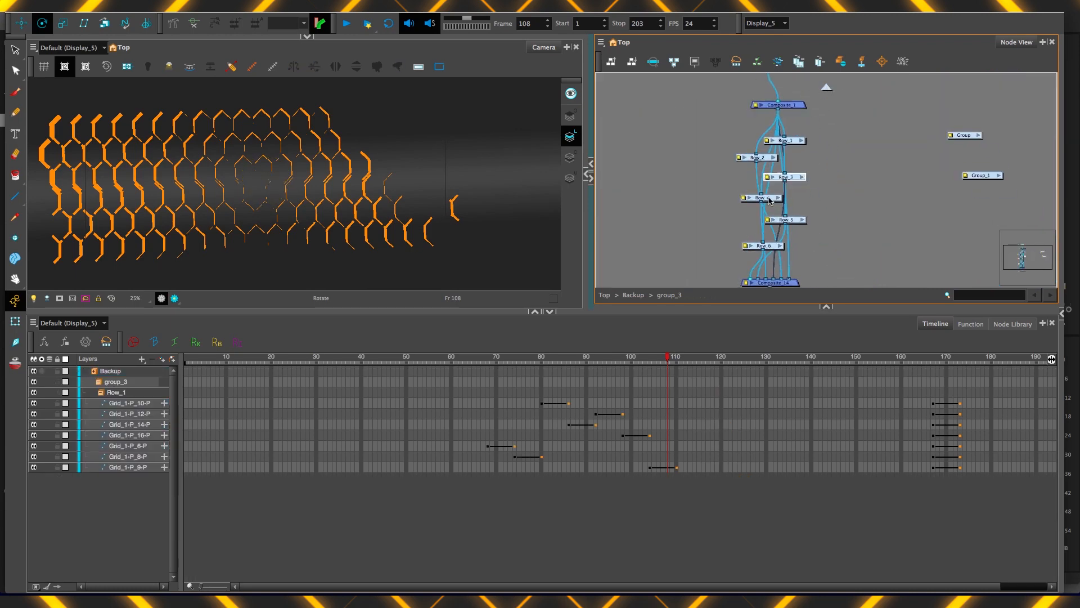
pyautogui.click(778, 198)
pyautogui.press('1')
pyautogui.press('1')
pyautogui.scroll(4, 786, 172)
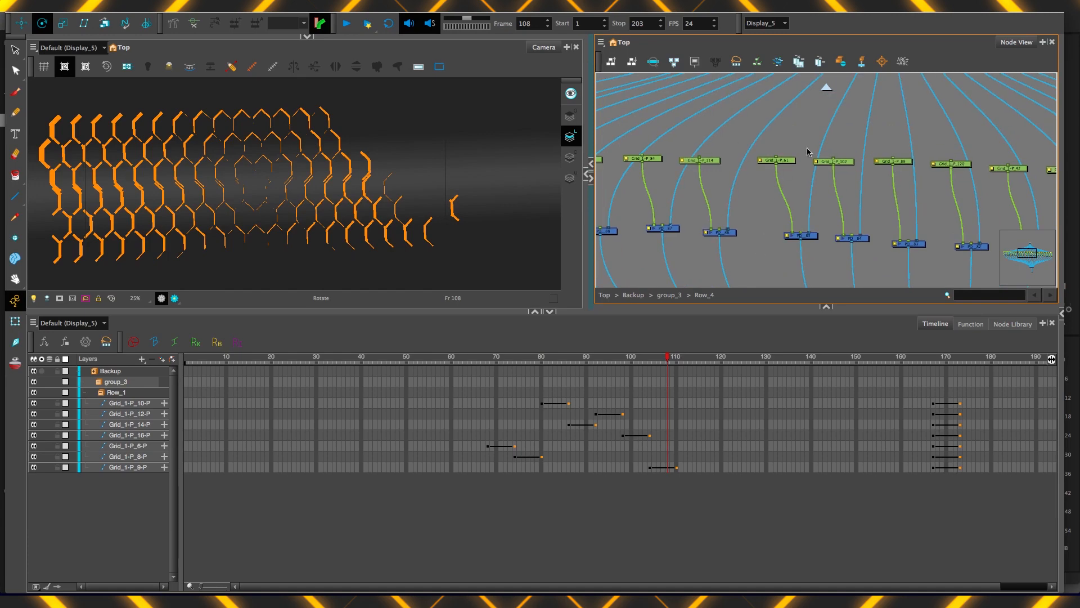
pyautogui.click(827, 88)
pyautogui.click(827, 88)
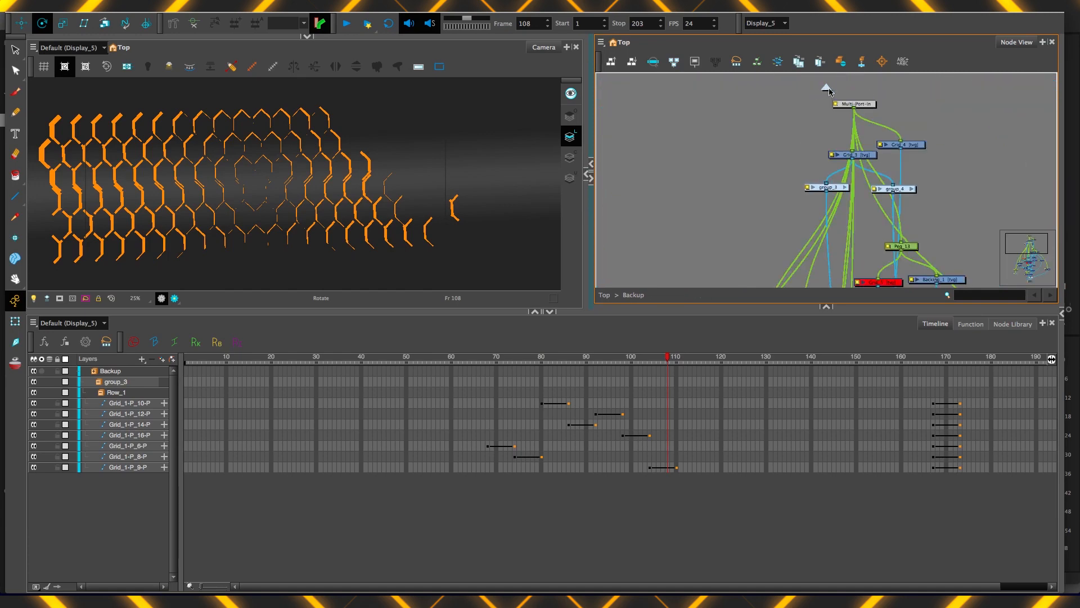
# Open group_4, inspect the nodes inside its Row_1, and leave the row.
pyautogui.click(917, 189)
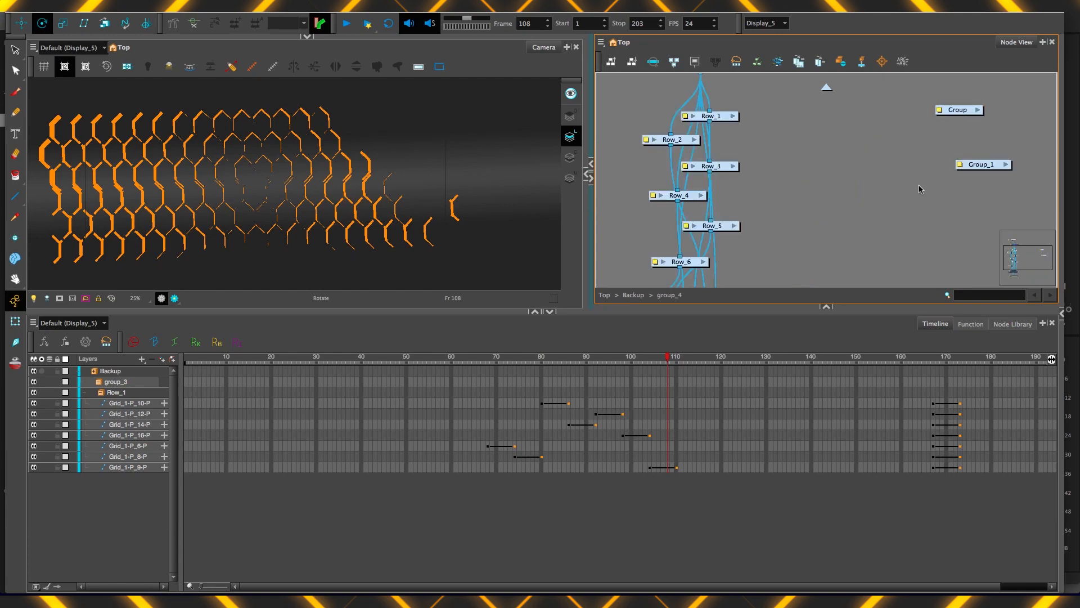
pyautogui.click(733, 115)
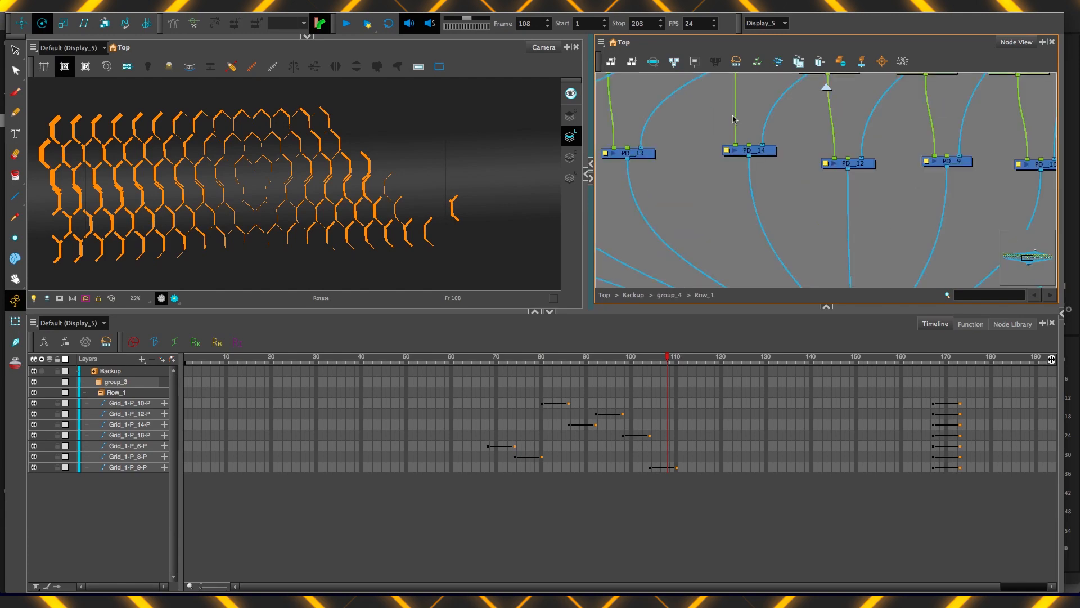
pyautogui.moveTo(754, 219); pyautogui.dragTo(704, 148)
pyautogui.click(825, 90)
pyautogui.click(761, 190)
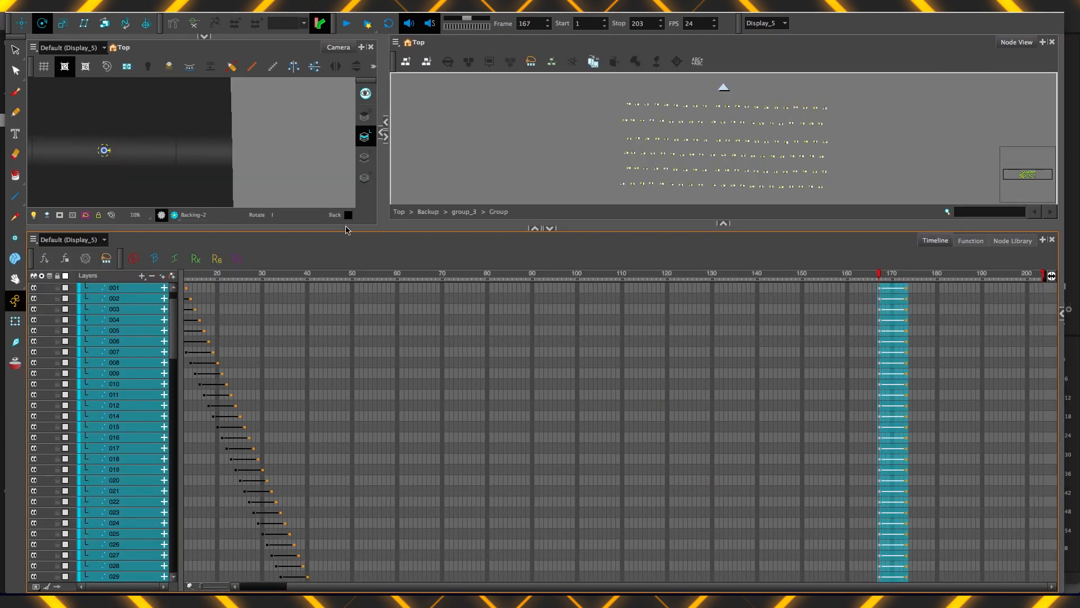
# Enlarge the camera view and step forward from frame 167 to check the hexagon grid's end animation.
pyautogui.moveTo(347, 229); pyautogui.dragTo(348, 281)
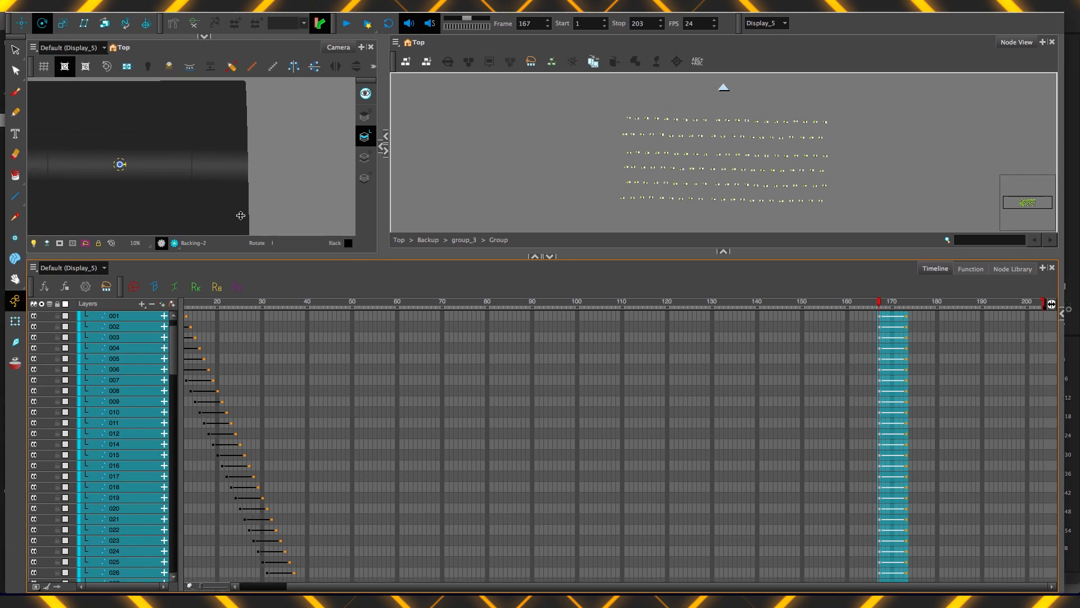
pyautogui.moveTo(92, 196); pyautogui.dragTo(174, 182)
pyautogui.press('.')
pyautogui.press('.')
pyautogui.press('.')
pyautogui.press('.')
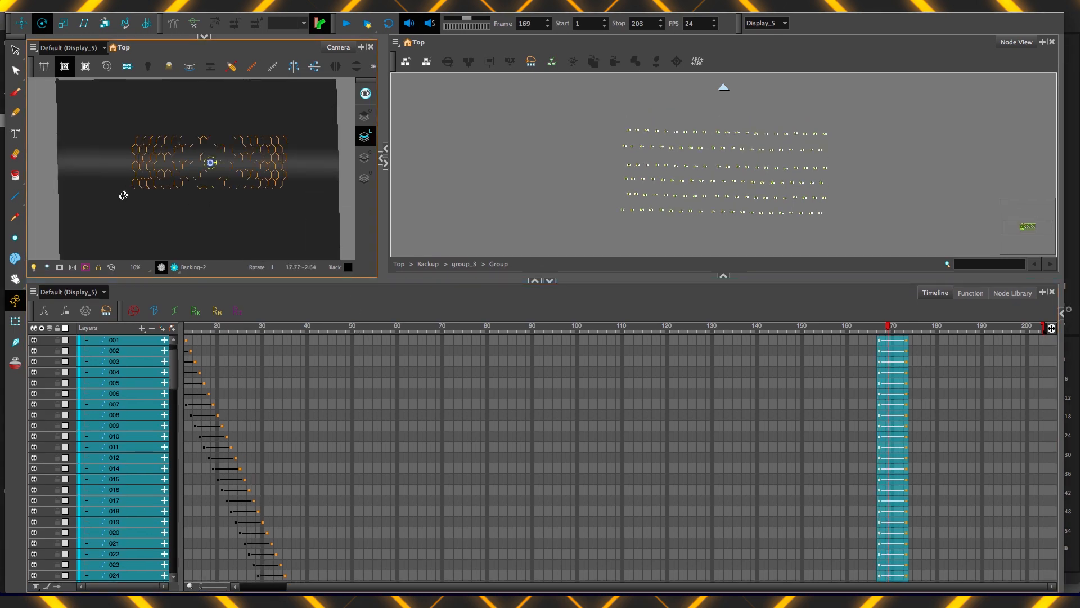
# Step back to frame 167 to recheck the start of the grid's end animation.
pyautogui.press('2')
pyautogui.press('2')
pyautogui.press(',')
pyautogui.press(',')
pyautogui.press(',')
pyautogui.press(',')
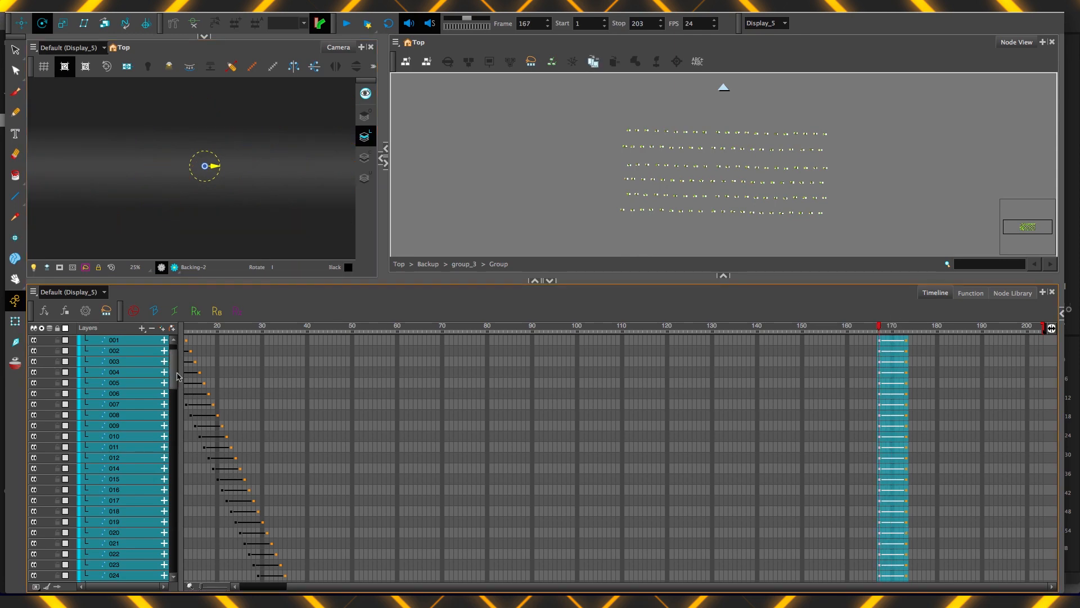
# Delete the selected keyframes around frames 167 to 173 from the pegs in group_3's Group and check the hexagon grid at frame 166.
pyautogui.moveTo(175, 374); pyautogui.dragTo(197, 334)
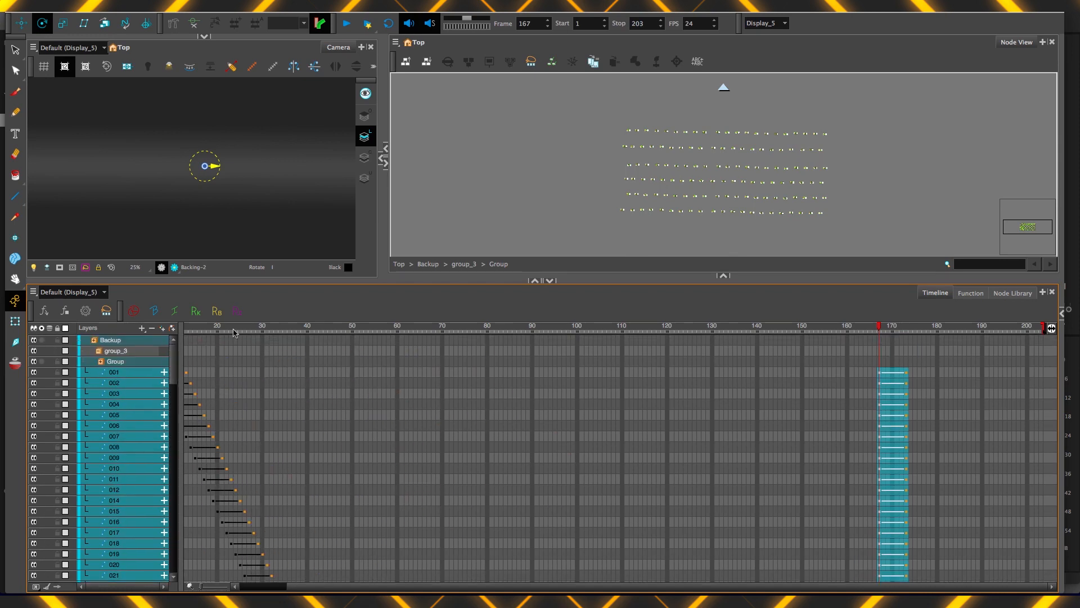
pyautogui.press('Delete')
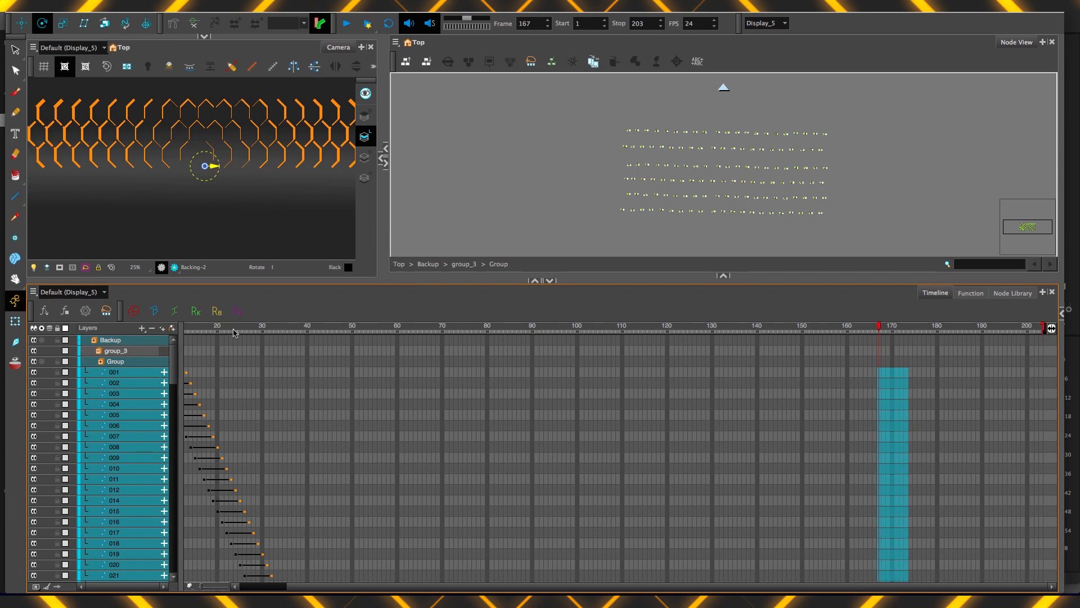
pyautogui.scroll(-1, 189, 194)
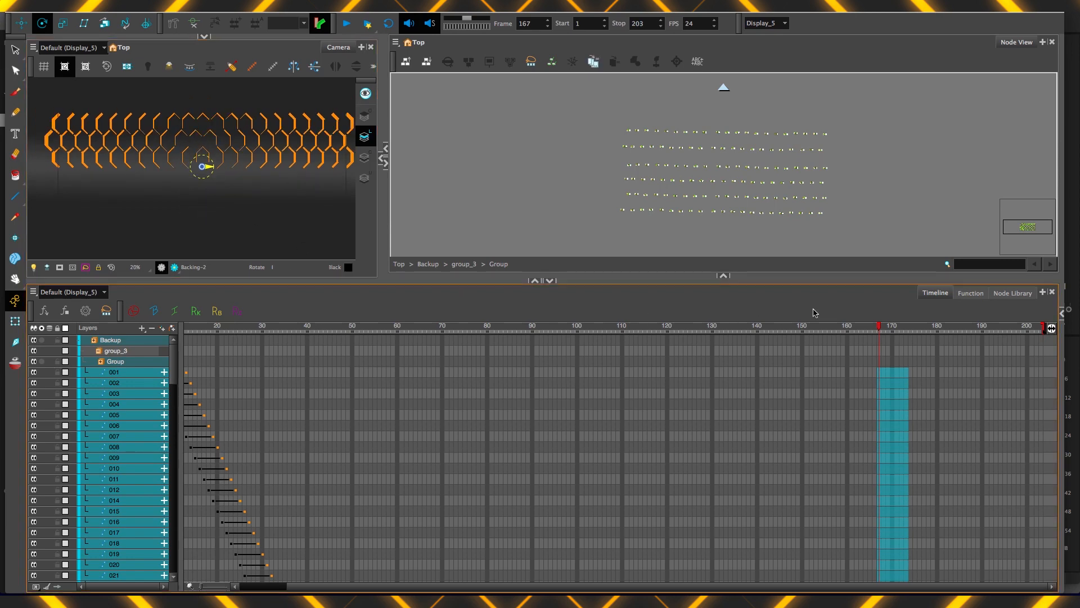
pyautogui.moveTo(846, 324); pyautogui.dragTo(891, 336)
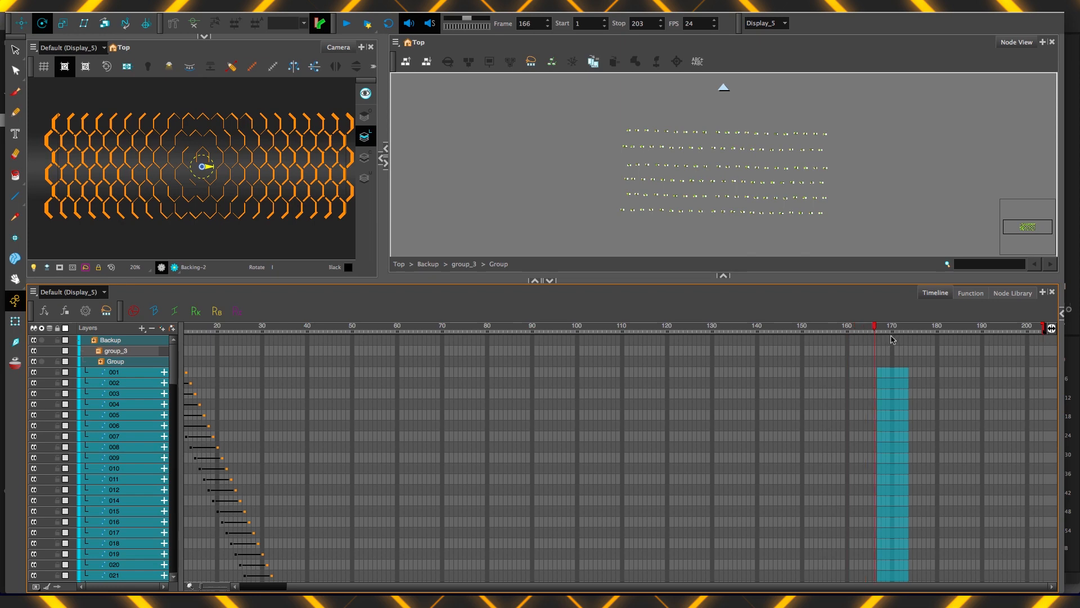
pyautogui.click(861, 361)
pyautogui.click(861, 361)
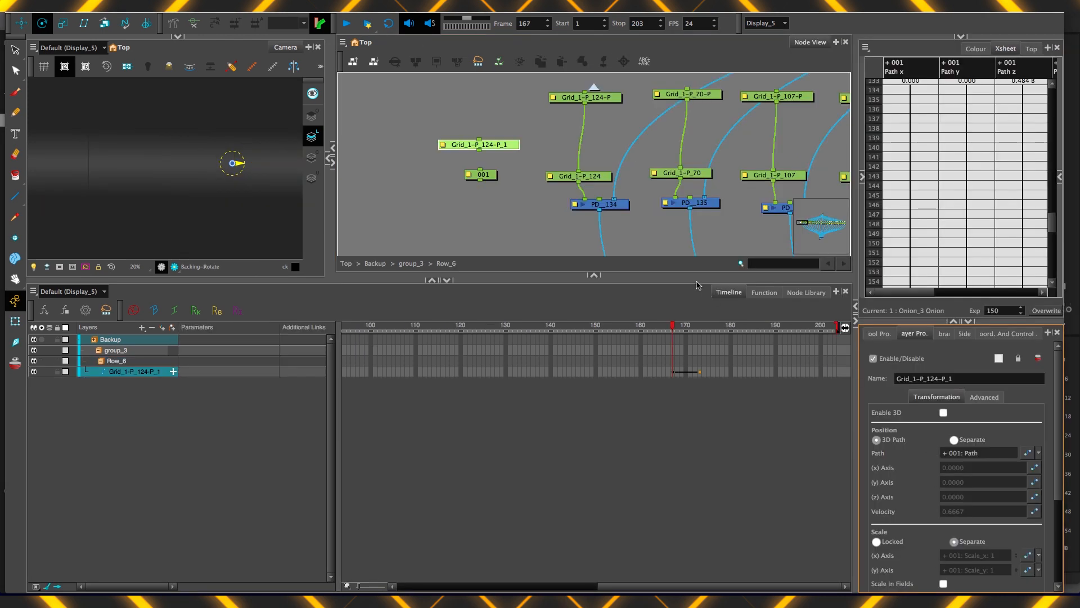
# Enlarge the node view of Row_6 and inspect the keyframes and layer properties of Grid_1-P_124-P and peg 001.
pyautogui.moveTo(697, 286); pyautogui.dragTo(697, 387)
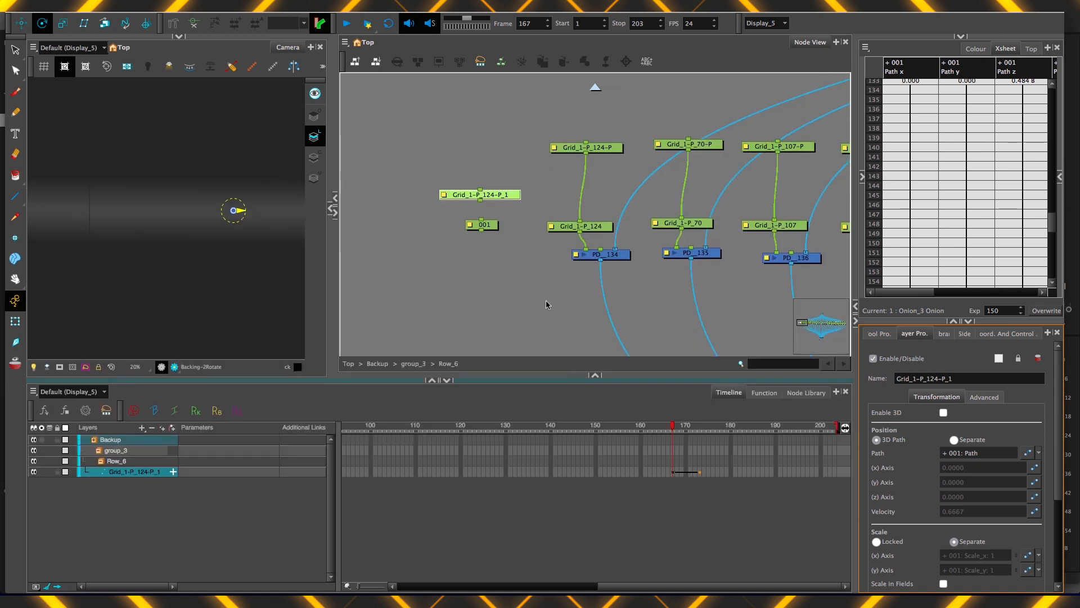
pyautogui.click(544, 296)
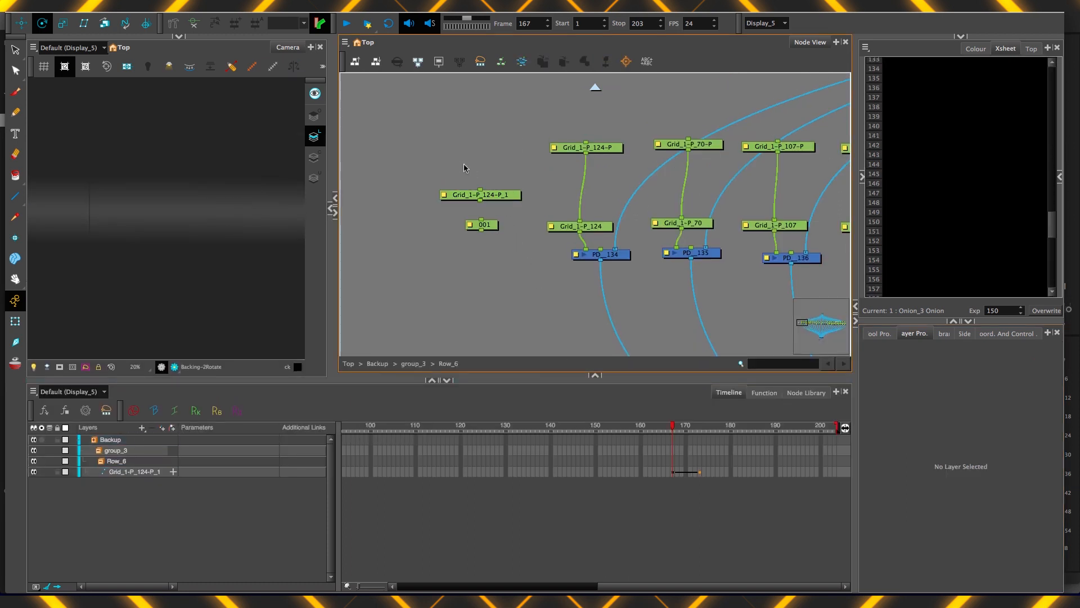
pyautogui.moveTo(496, 317); pyautogui.dragTo(498, 320)
pyautogui.click(500, 307)
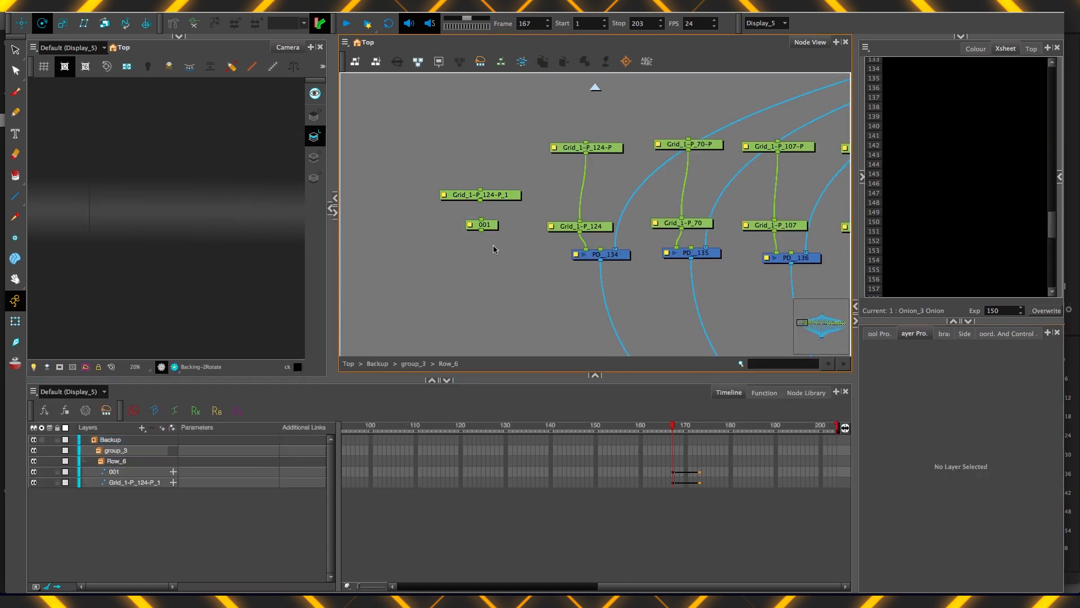
pyautogui.click(612, 146)
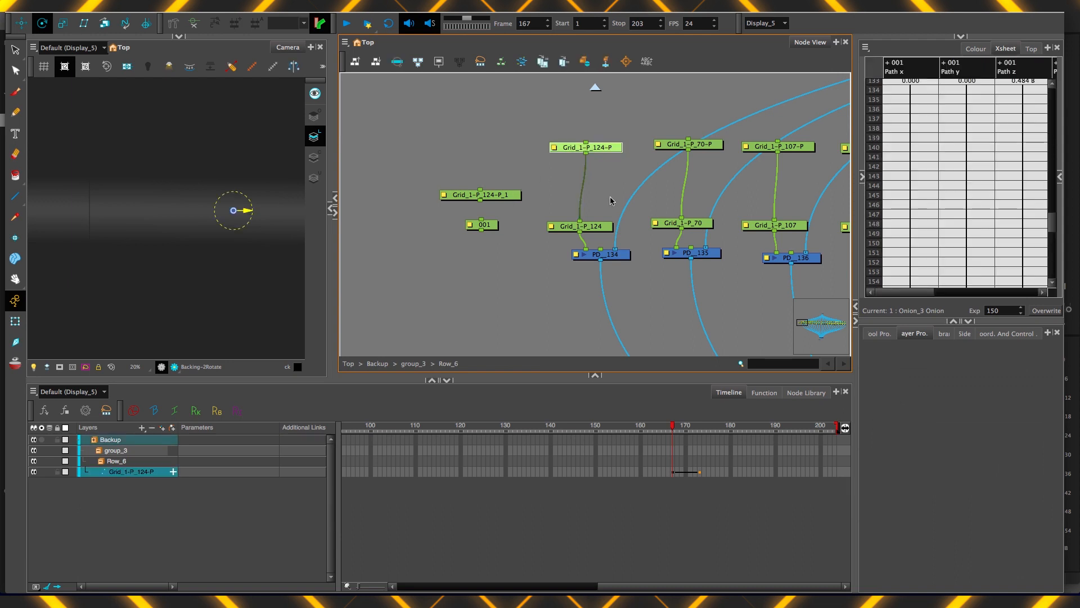
pyautogui.scroll(-1, 612, 200)
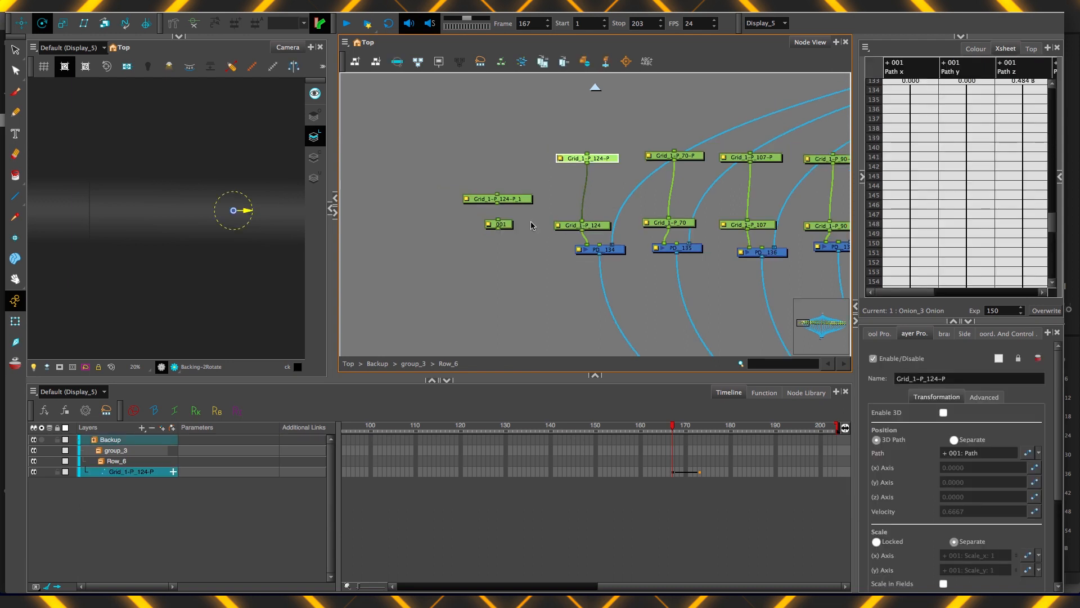
pyautogui.click(503, 227)
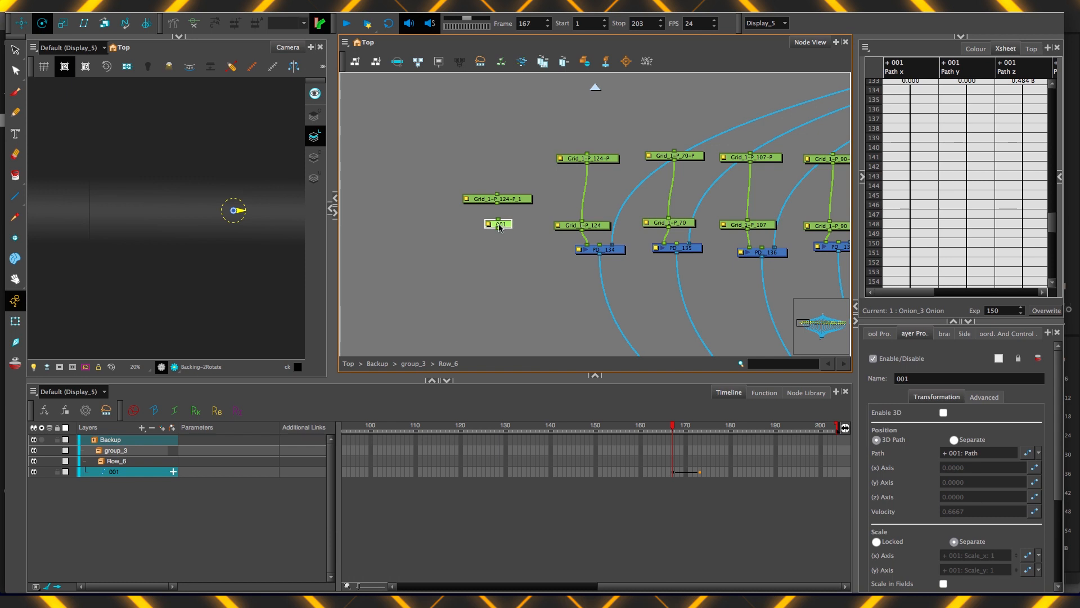
pyautogui.click(675, 474)
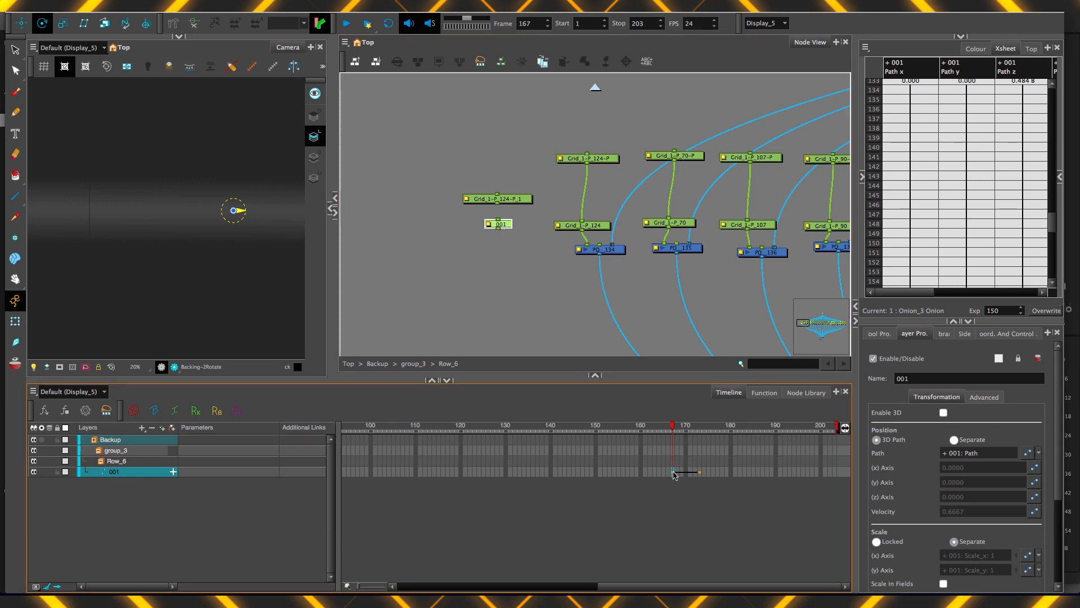
pyautogui.click(510, 228)
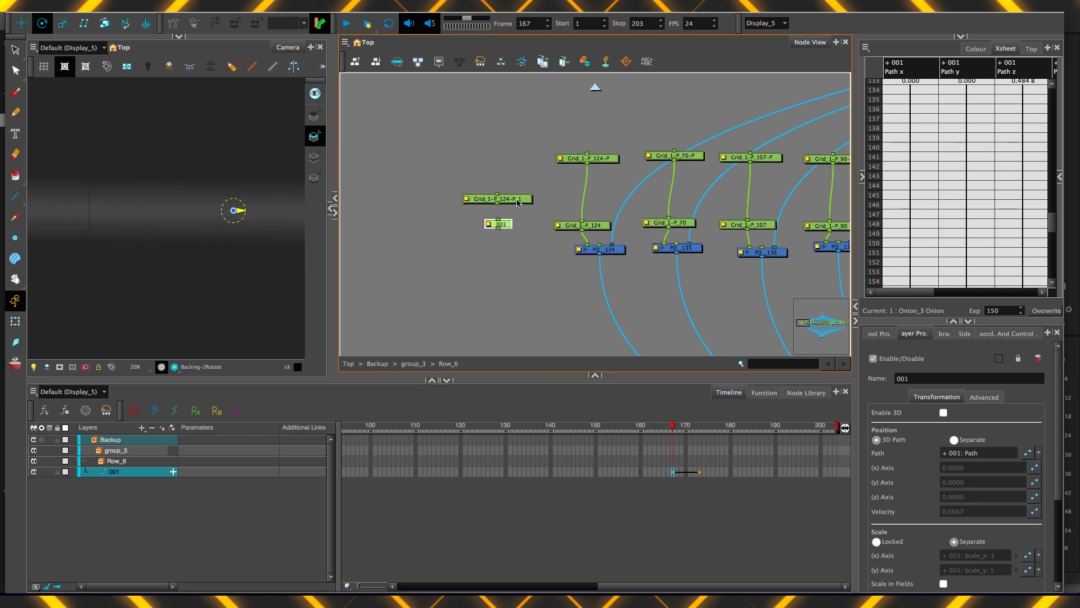
# Try deleting the frame 167 keyframe of Grid_1-P_124-P_1, check the camera view, and undo the deletion.
pyautogui.click(515, 200)
pyautogui.click(674, 475)
pyautogui.press('Delete')
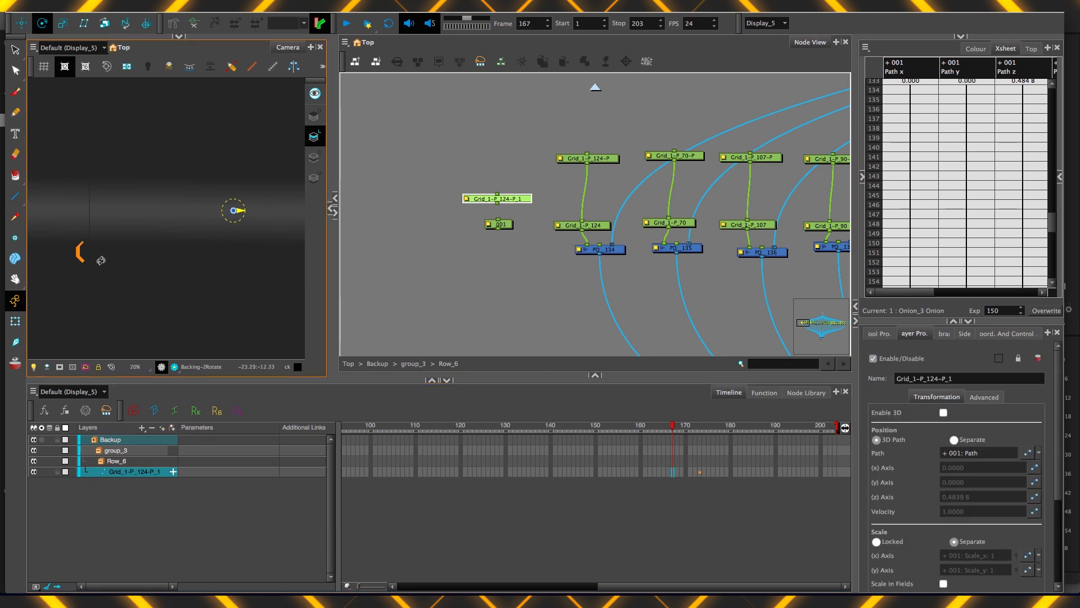
pyautogui.press('2')
pyautogui.moveTo(95, 263); pyautogui.dragTo(262, 204)
pyautogui.hotkey('shift', '2')
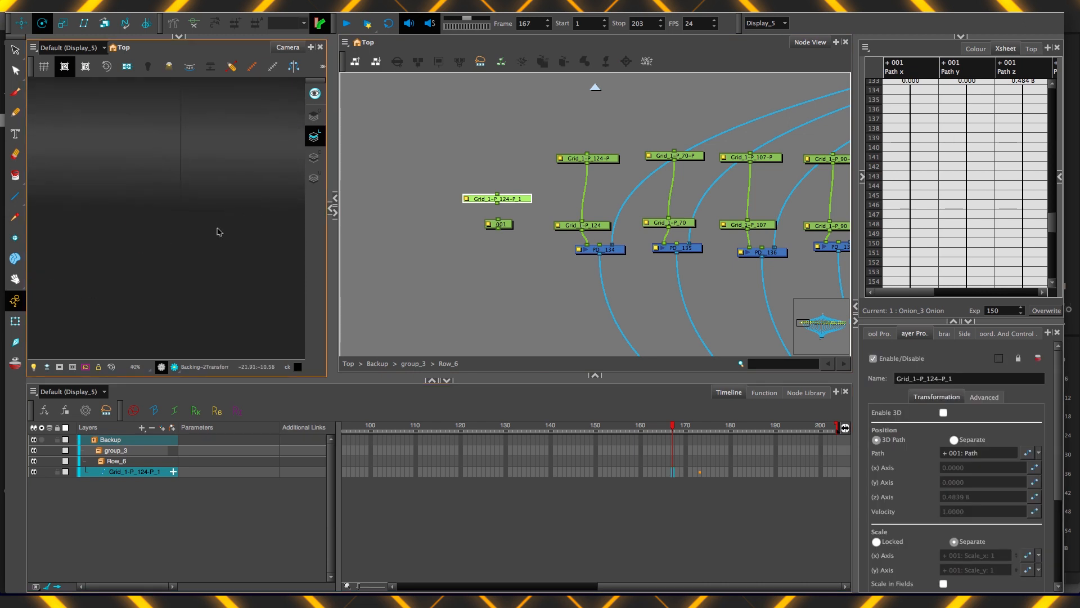
pyautogui.press('super+z')
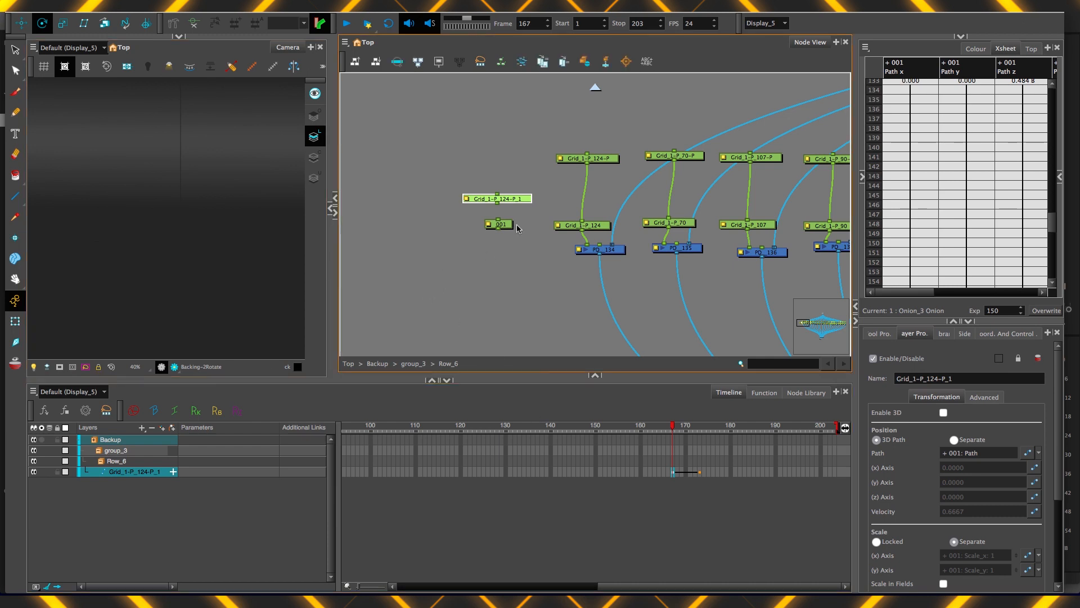
# Widen the layer properties area and compare the path functions of 001, Grid_1-P_124, Grid_1-P_70 and Grid_1-P_70-P.
pyautogui.click(504, 225)
pyautogui.moveTo(857, 275); pyautogui.dragTo(806, 286)
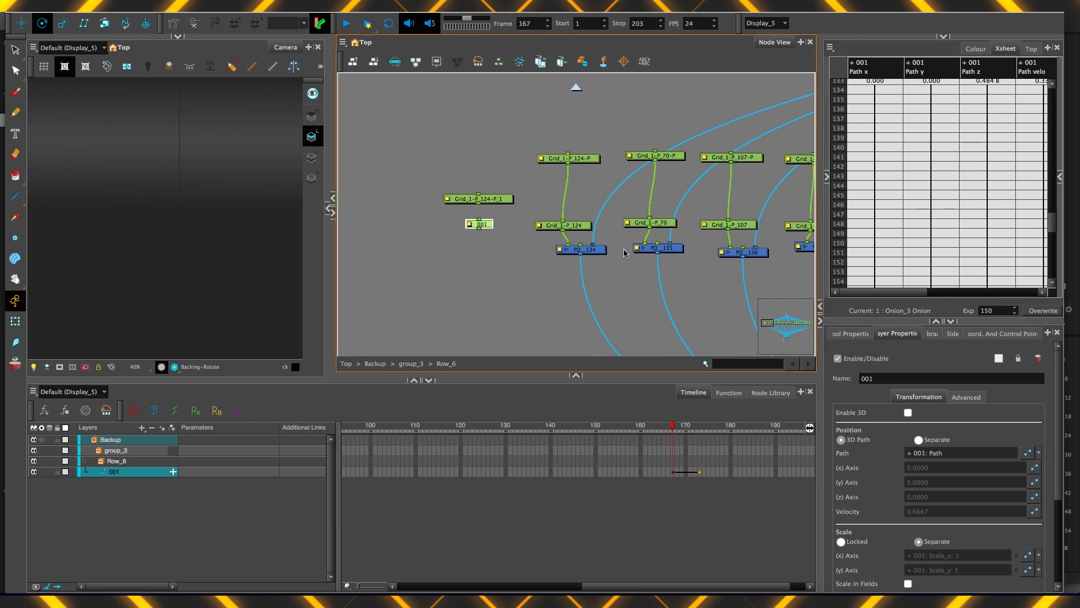
pyautogui.click(577, 225)
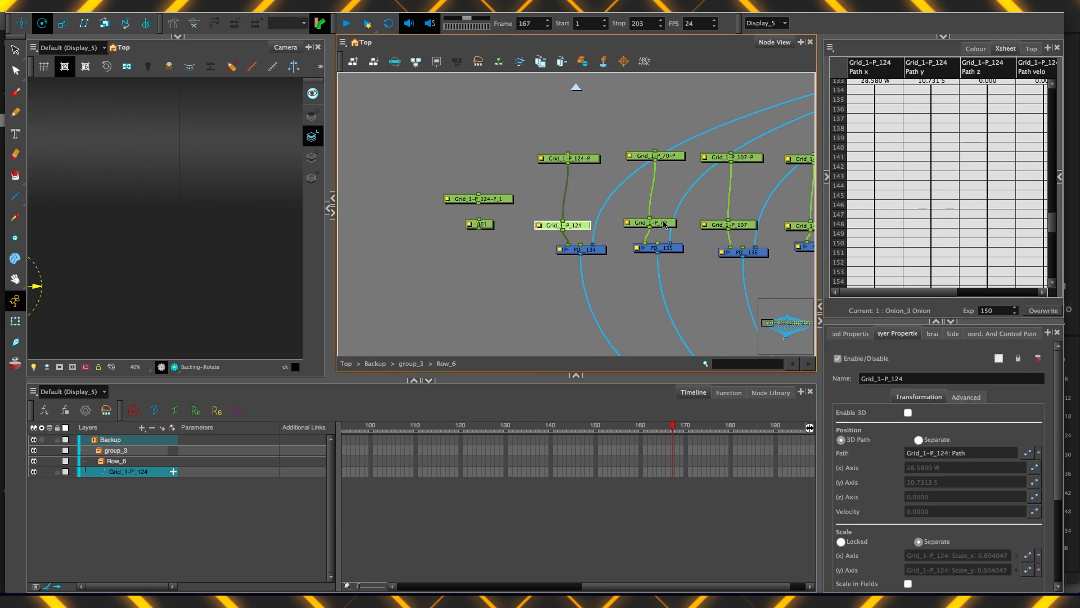
pyautogui.click(664, 225)
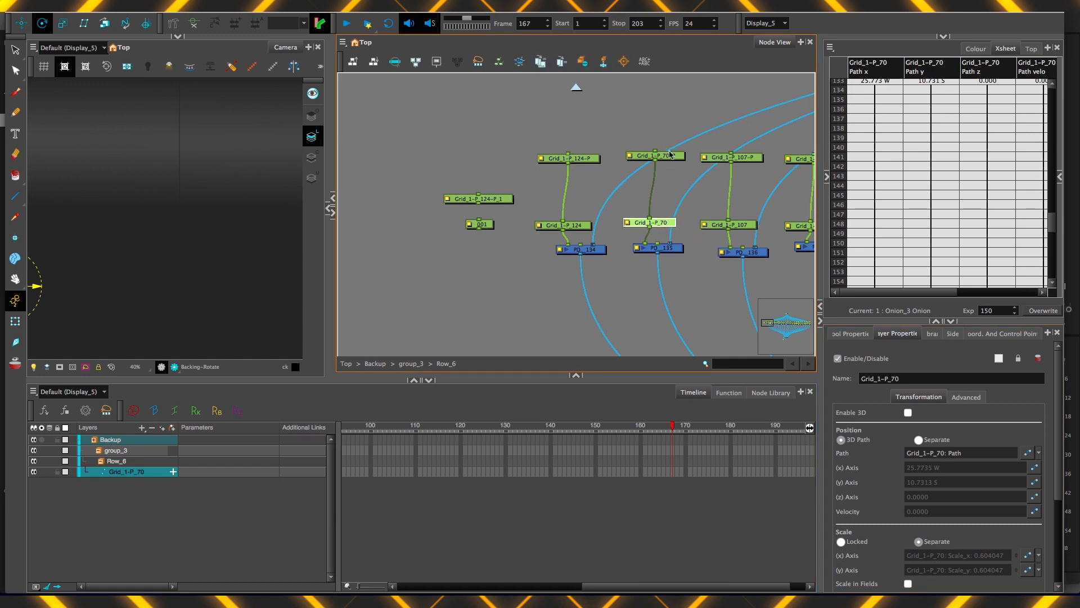
pyautogui.click(669, 153)
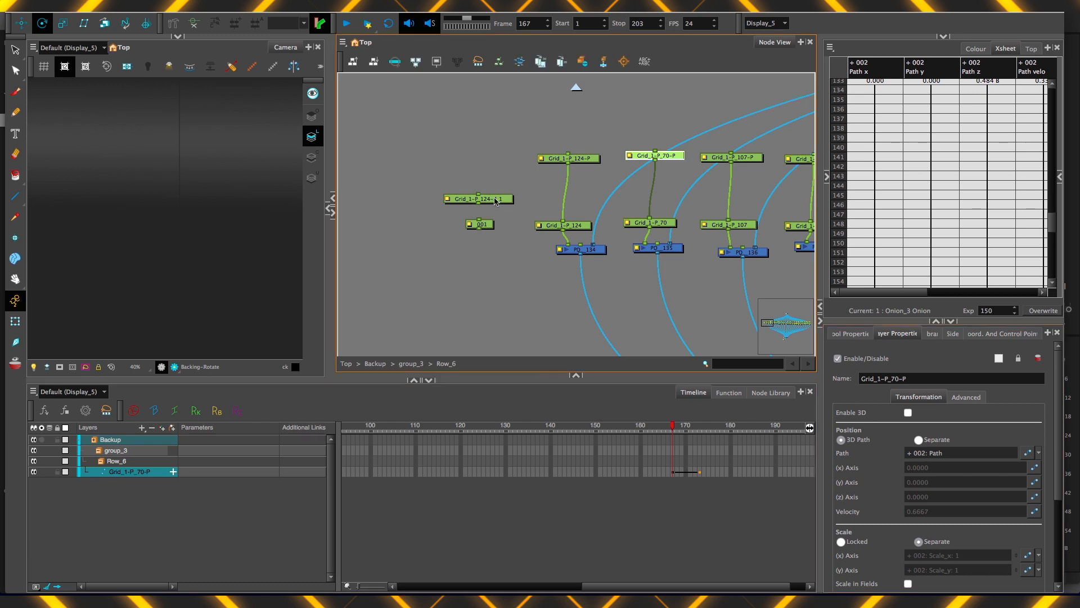
# Compare the path function links of the unconnected pegs Grid_1-P_124-P_1 and 001, and select Grid_1-P_124-P.
pyautogui.click(495, 200)
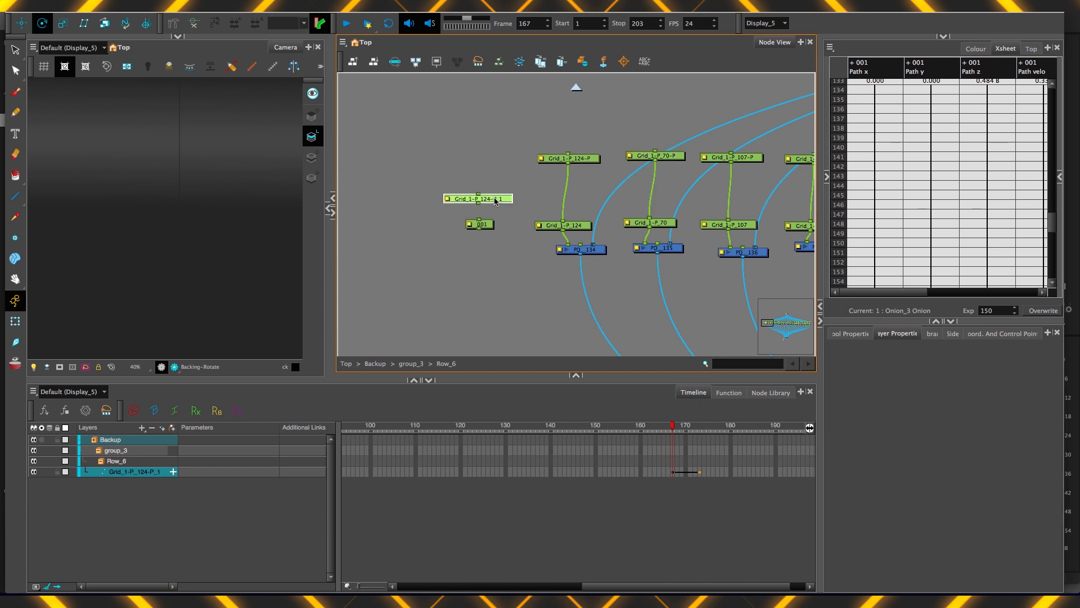
pyautogui.click(490, 226)
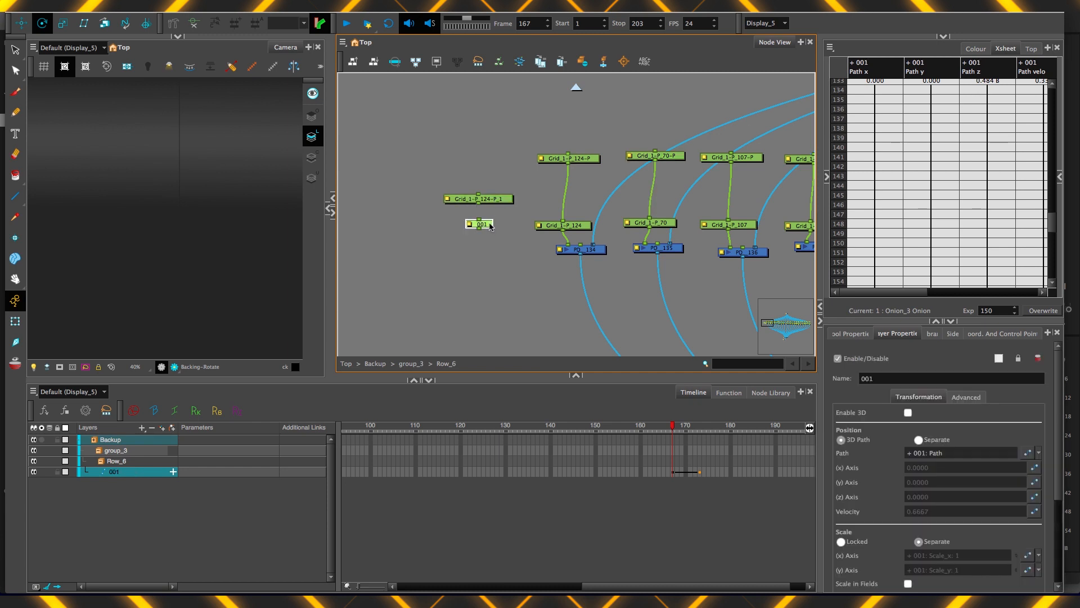
pyautogui.click(494, 199)
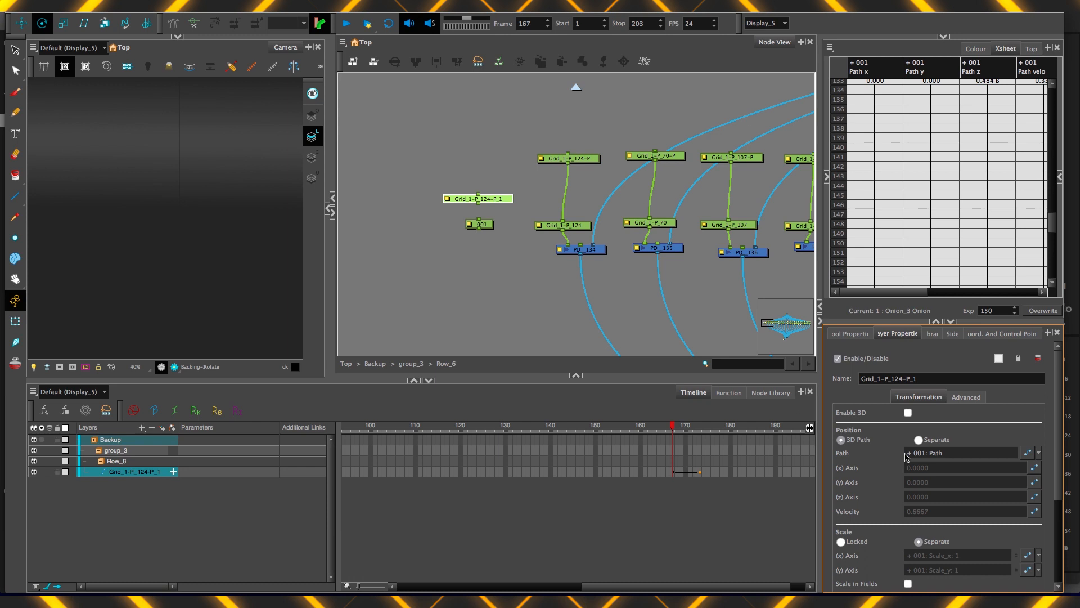
pyautogui.click(492, 224)
pyautogui.click(493, 200)
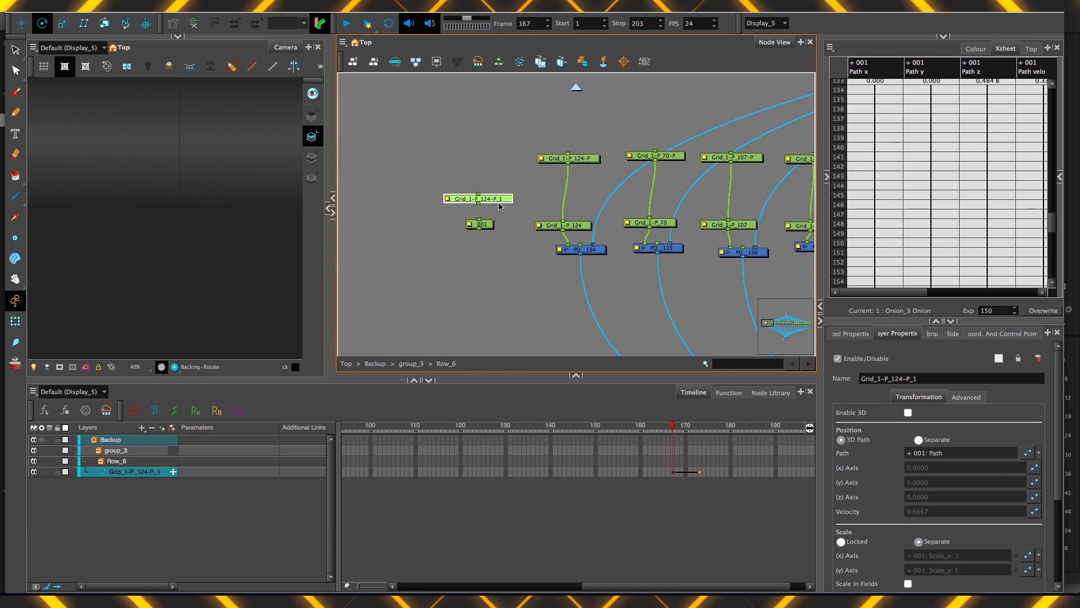
pyautogui.click(593, 160)
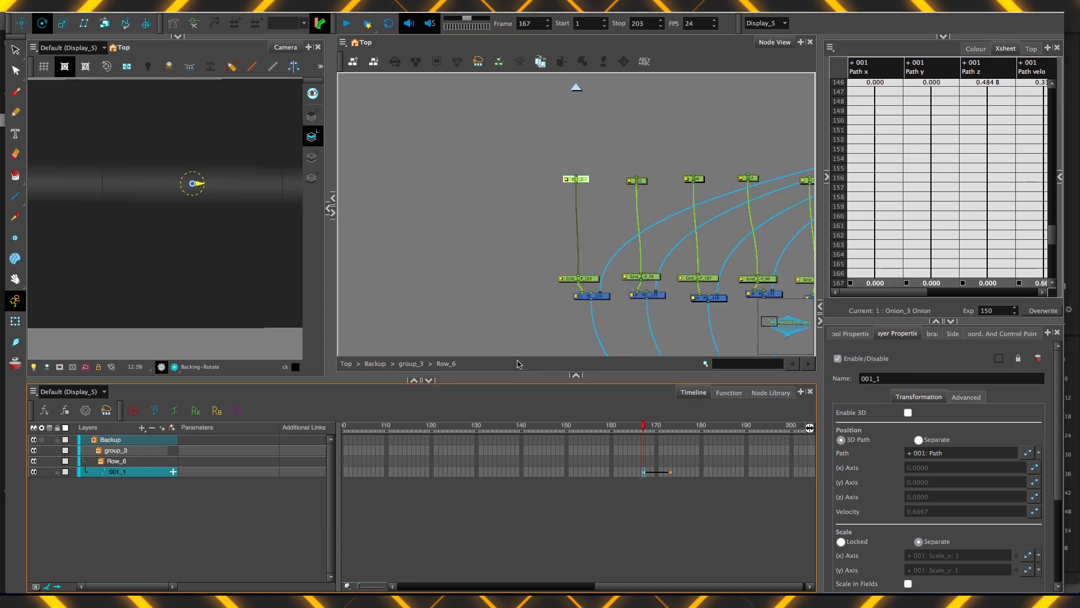
# Delete the keyframe at frame 167 from peg 001_1 in Row_6.
pyautogui.click(500, 307)
pyautogui.moveTo(497, 308); pyautogui.dragTo(464, 363)
pyautogui.moveTo(789, 332)
pyautogui.mouseDown()
pyautogui.moveTo(803, 330)
pyautogui.moveTo(780, 327)
pyautogui.mouseUp()
pyautogui.moveTo(443, 270); pyautogui.dragTo(484, 298)
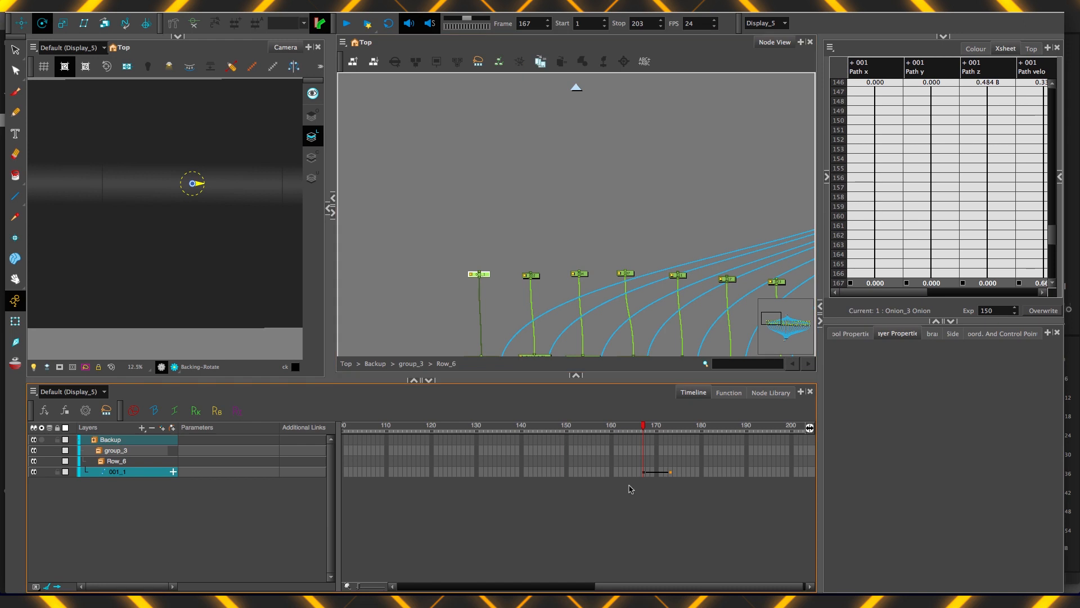
pyautogui.click(646, 473)
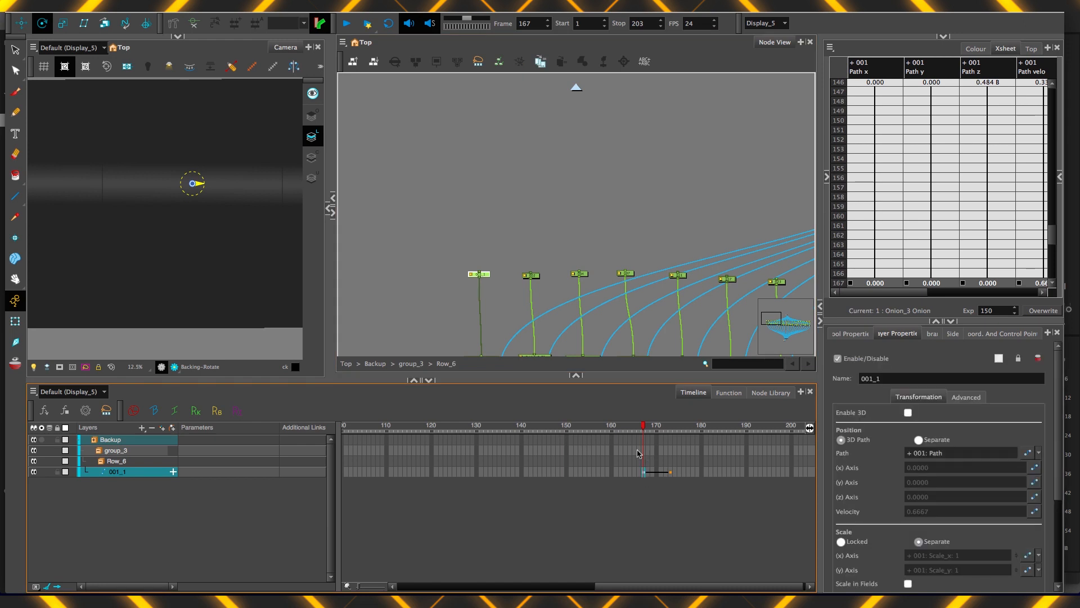
pyautogui.press('F7')
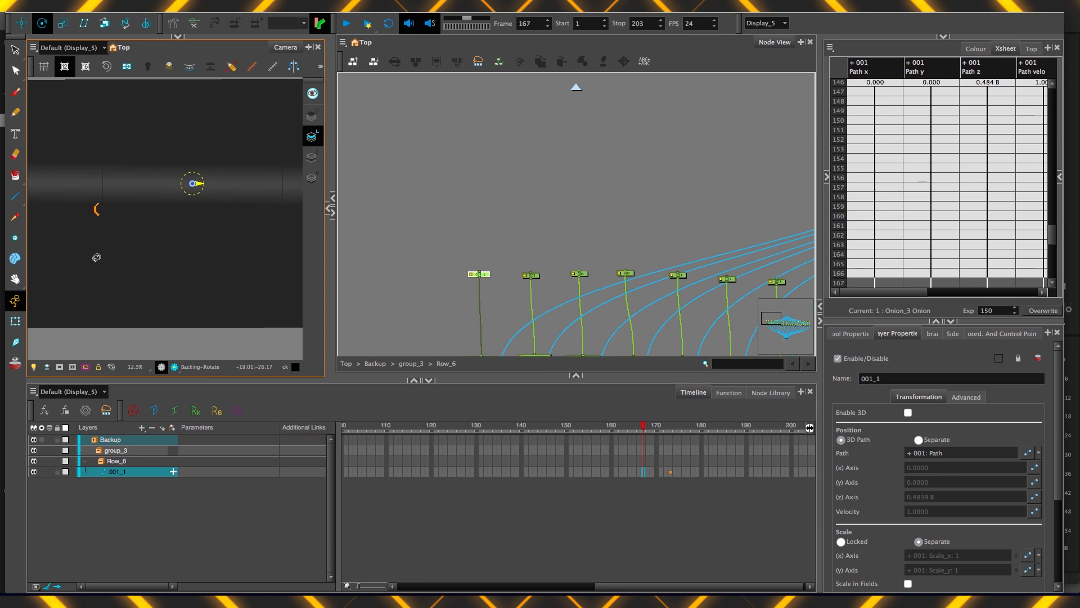
# Examine the hexagon segment of peg 001_1 in the camera view at close range.
pyautogui.moveTo(130, 302); pyautogui.dragTo(197, 318)
pyautogui.press('2')
pyautogui.press('2')
pyautogui.press('2')
pyautogui.moveTo(135, 264); pyautogui.dragTo(99, 268)
pyautogui.press('2')
pyautogui.press('2')
pyautogui.press('2')
pyautogui.press('2')
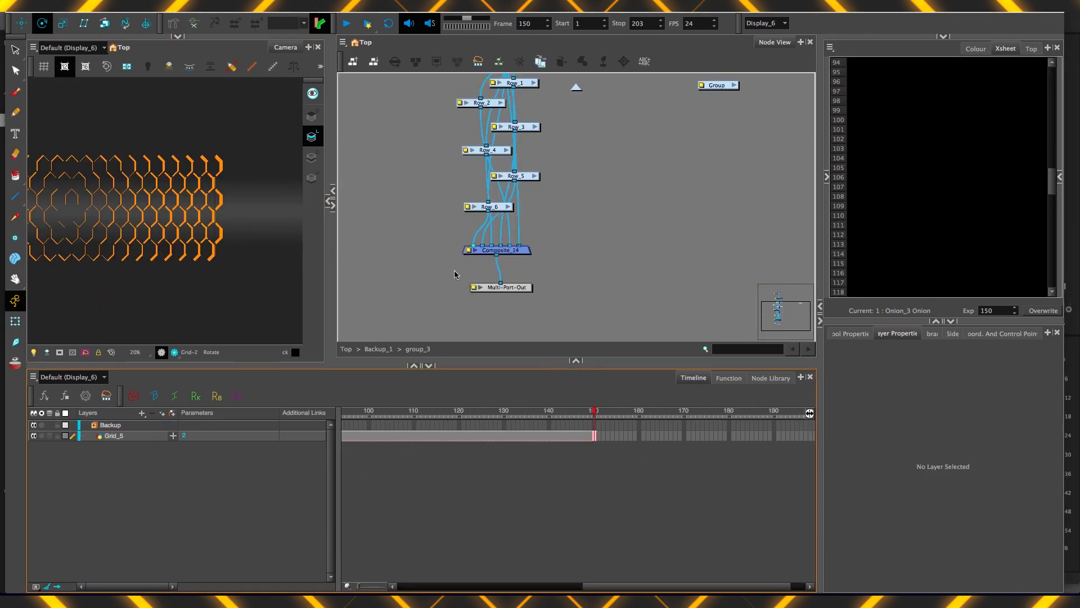
# Scrub back to frame 101 and zoom in on the isolated hexagon segment beyond the grid's edge.
pyautogui.moveTo(475, 422); pyautogui.dragTo(387, 433)
pyautogui.moveTo(160, 279); pyautogui.dragTo(226, 284)
pyautogui.press('1')
pyautogui.moveTo(387, 416)
pyautogui.mouseDown()
pyautogui.moveTo(484, 426)
pyautogui.moveTo(346, 447)
pyautogui.moveTo(420, 447)
pyautogui.moveTo(493, 426)
pyautogui.moveTo(374, 405)
pyautogui.mouseUp()
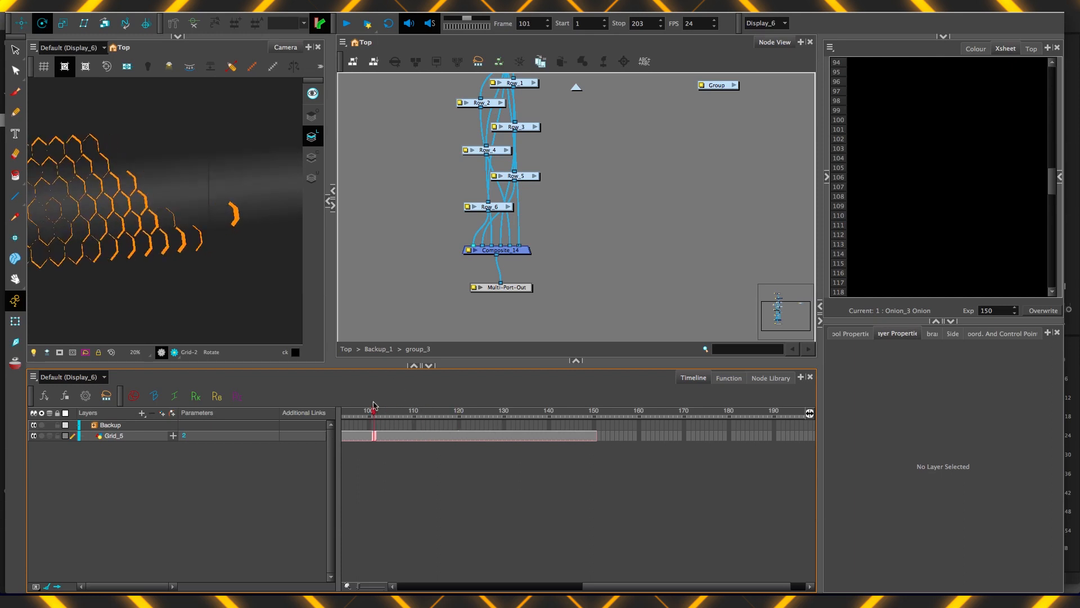
pyautogui.moveTo(471, 246); pyautogui.dragTo(428, 239)
pyautogui.press('super+z')
pyautogui.scroll(4, 206, 234)
pyautogui.moveTo(207, 233); pyautogui.dragTo(75, 247)
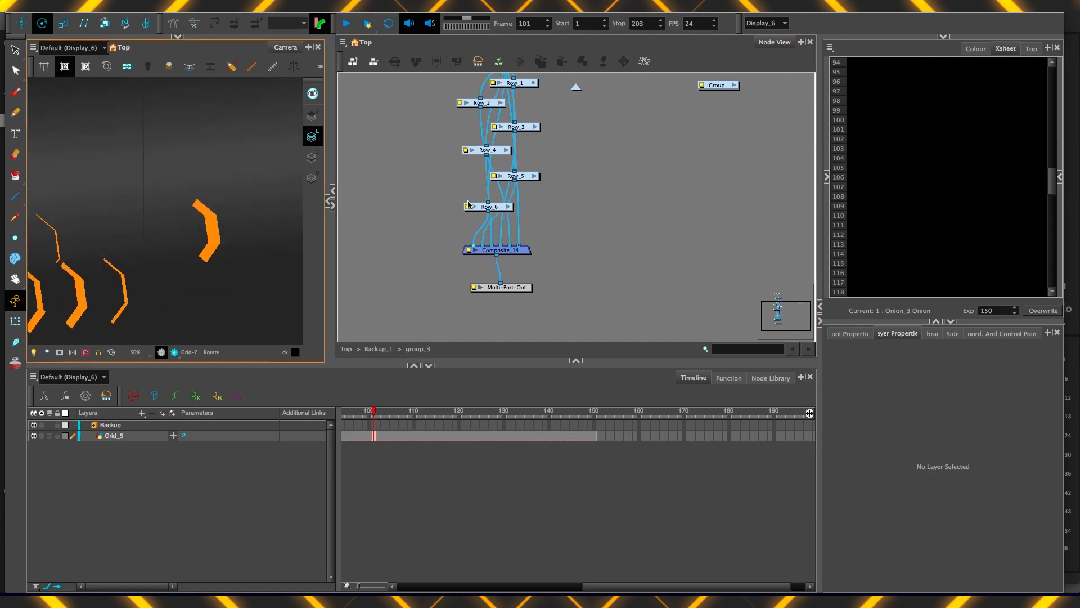
# Open Row_5 of group_3 in Backup_1 and inspect peg 113, Grid_1-P_113 and drawing group PD__95 at the row's end.
pyautogui.click(535, 176)
pyautogui.scroll(-3, 374, 263)
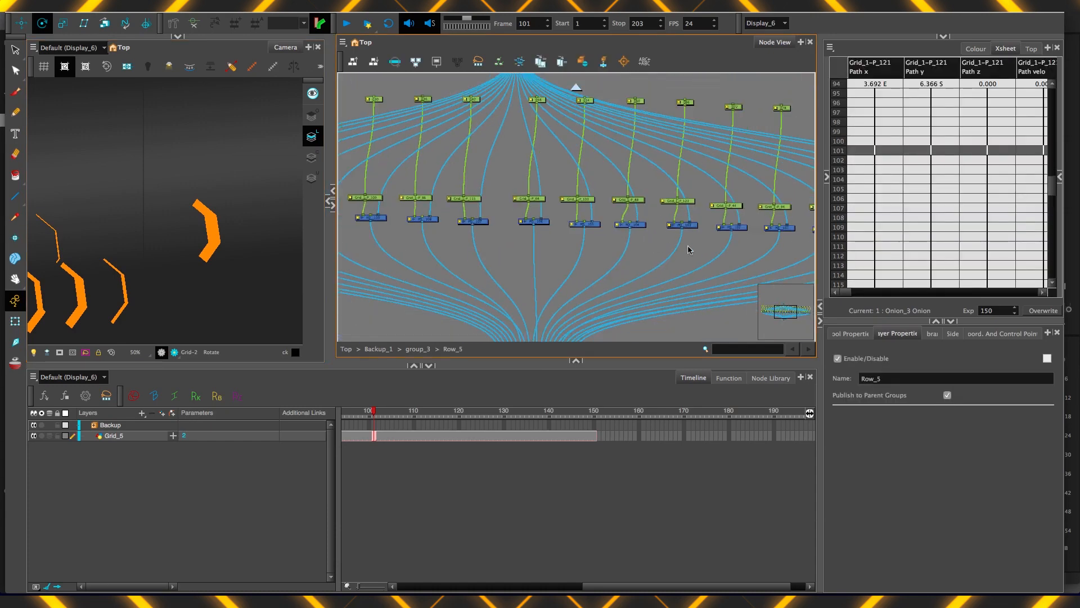
pyautogui.scroll(5, 579, 277)
pyautogui.moveTo(563, 98); pyautogui.dragTo(574, 297)
pyautogui.scroll(-4, 573, 298)
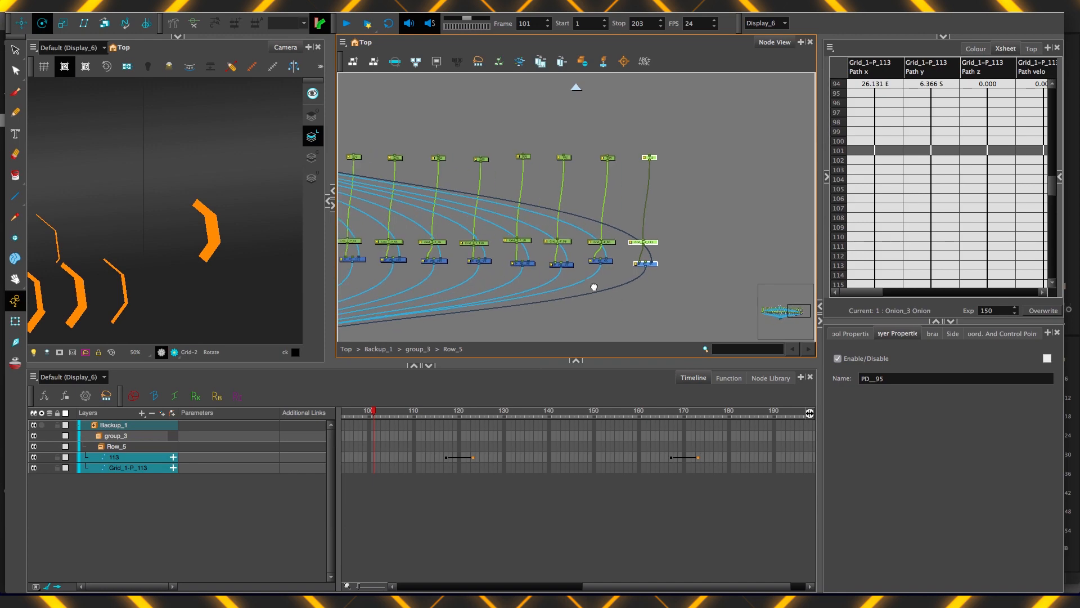
pyautogui.click(590, 278)
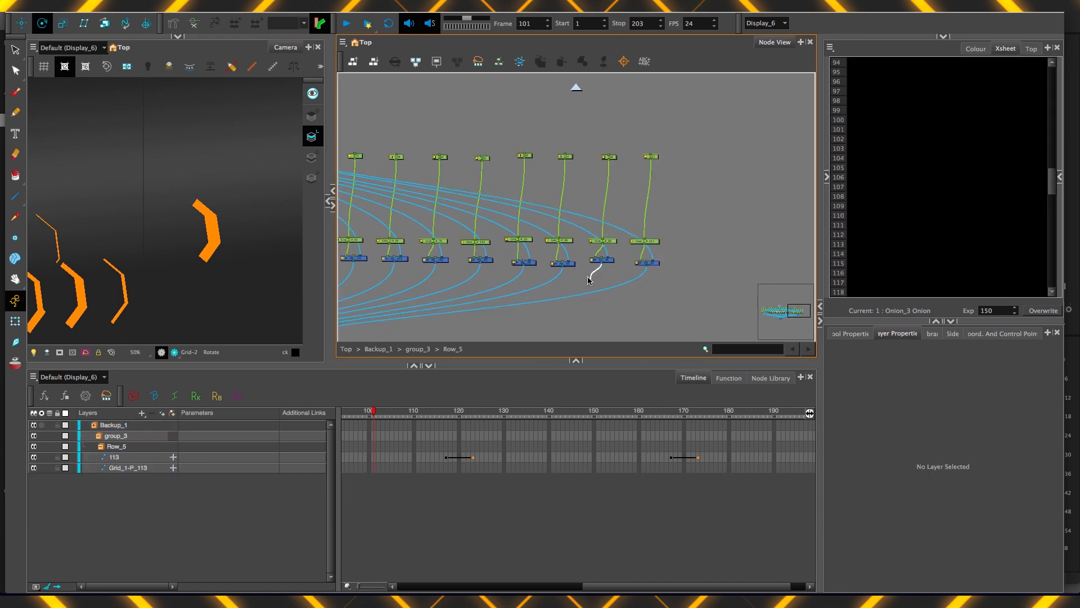
pyautogui.scroll(-4, 585, 284)
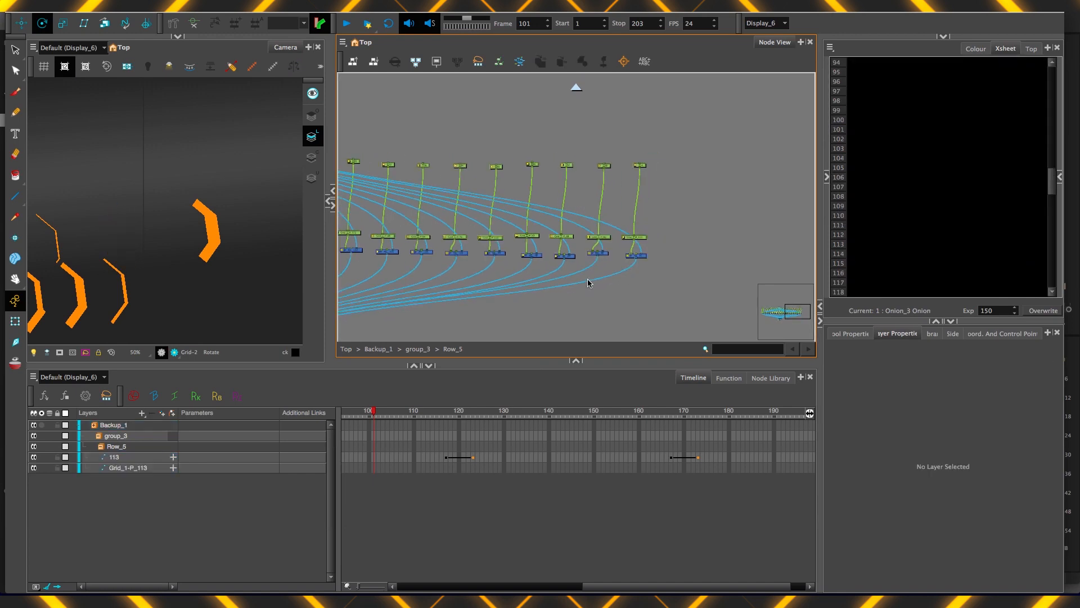
# Inspect Row_5's composite, Composite_20, and drawing group PD__113 at the start of the row.
pyautogui.moveTo(560, 290); pyautogui.dragTo(654, 296)
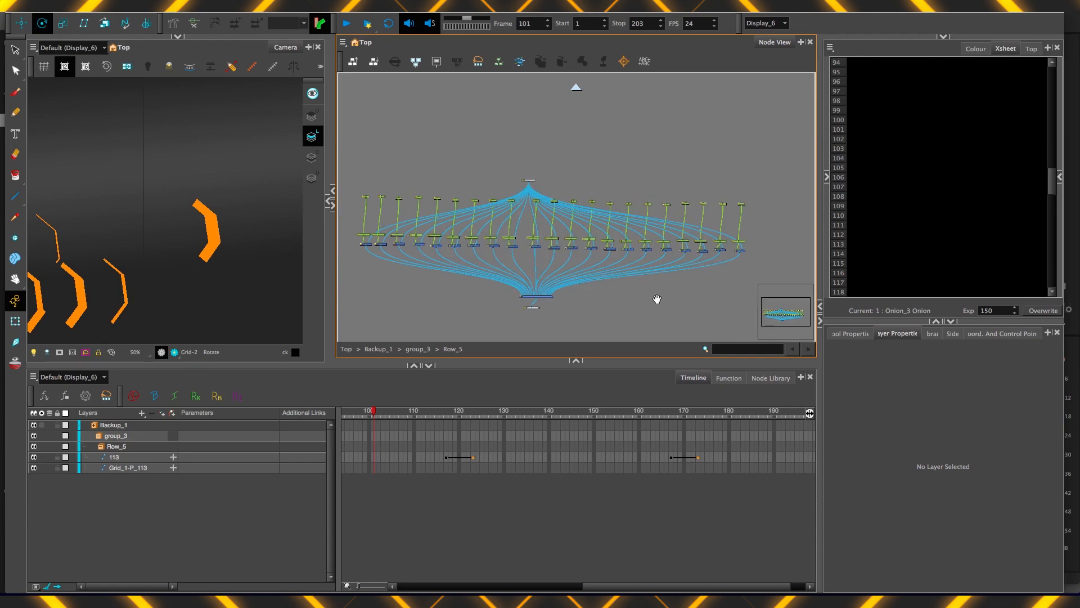
pyautogui.moveTo(502, 293); pyautogui.dragTo(549, 302)
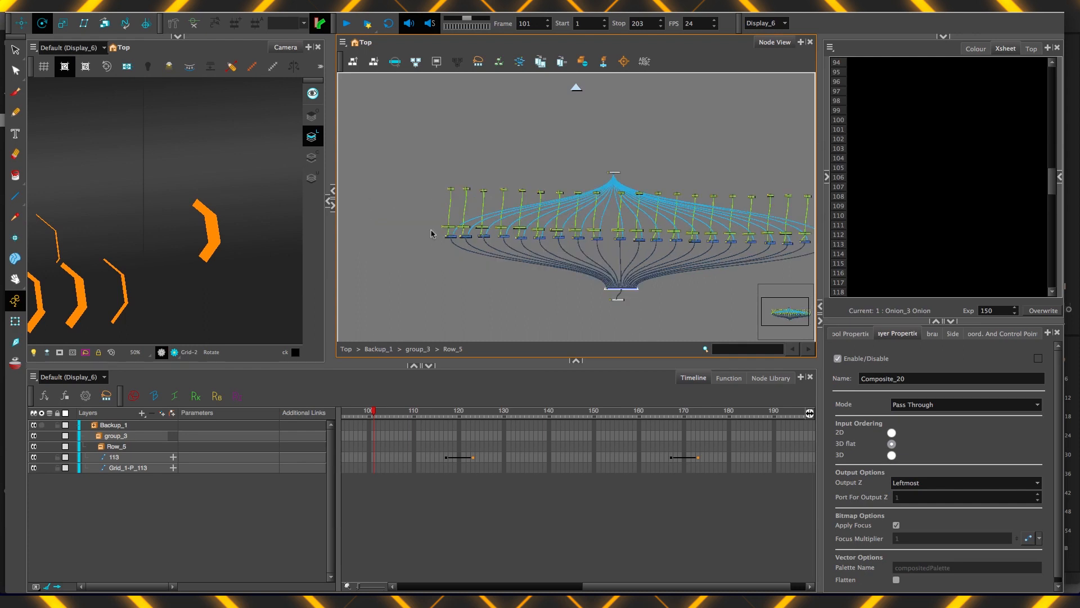
pyautogui.click(449, 237)
pyautogui.press('d')
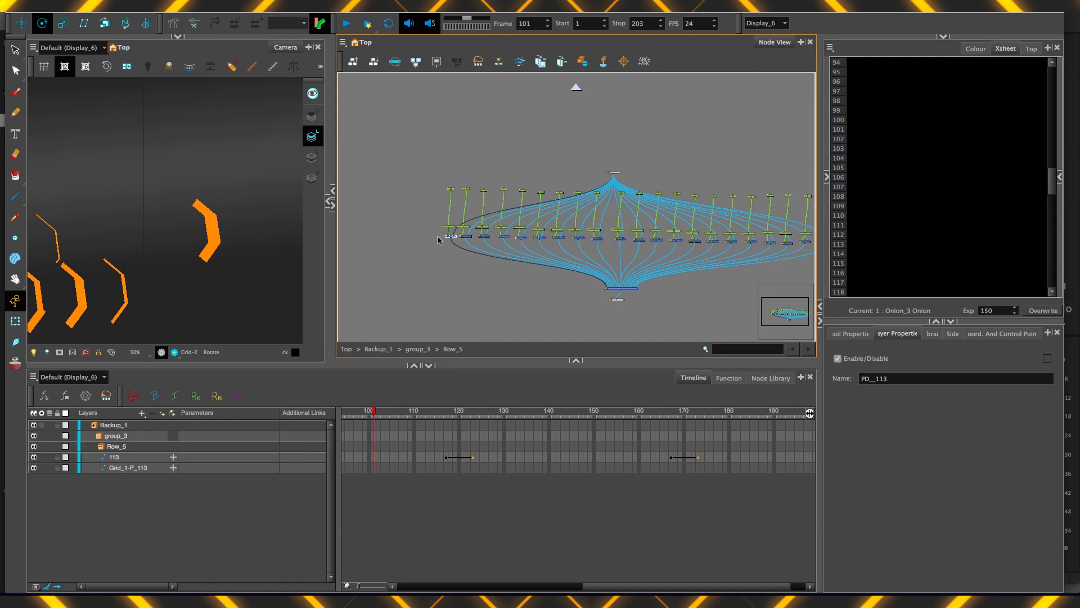
pyautogui.press('1')
pyautogui.press('1')
pyautogui.press('2')
pyautogui.press('2')
pyautogui.press('2')
pyautogui.moveTo(422, 239); pyautogui.dragTo(581, 276)
# Examine the wider hexagon grid in the camera view and move the playhead to frame 111.
pyautogui.press('2')
pyautogui.press('2')
pyautogui.press('2')
pyautogui.press('2')
pyautogui.press('2')
pyautogui.press('2')
pyautogui.press('1')
pyautogui.press('1')
pyautogui.press('1')
pyautogui.press('1')
pyautogui.press('1')
pyautogui.press('1')
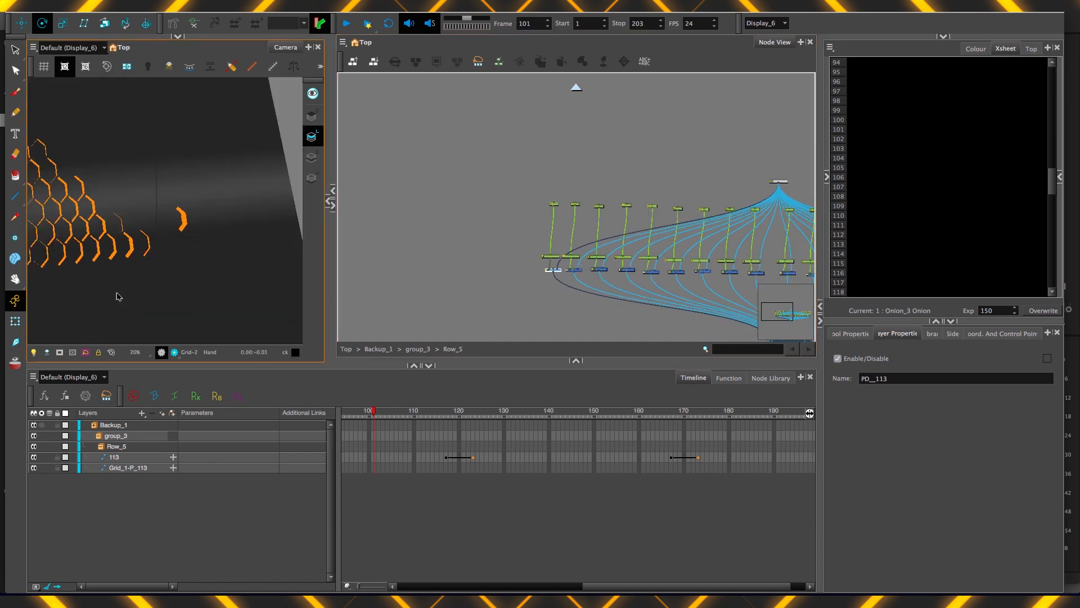
pyautogui.moveTo(115, 308); pyautogui.dragTo(292, 273)
pyautogui.moveTo(398, 411); pyautogui.dragTo(420, 415)
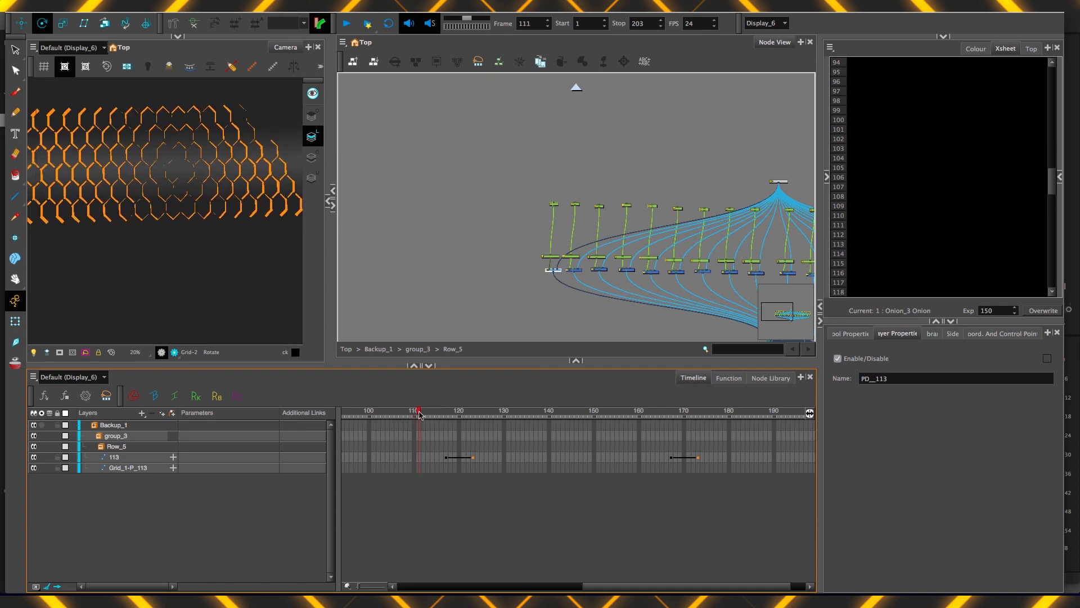
# Examine the hexagon grid's edge at close range and move the playhead to frame 113.
pyautogui.moveTo(217, 228); pyautogui.dragTo(210, 259)
pyautogui.press('2')
pyautogui.press('2')
pyautogui.press('2')
pyautogui.moveTo(418, 418)
pyautogui.mouseDown()
pyautogui.moveTo(429, 416)
pyautogui.moveTo(398, 413)
pyautogui.moveTo(443, 404)
pyautogui.mouseUp()
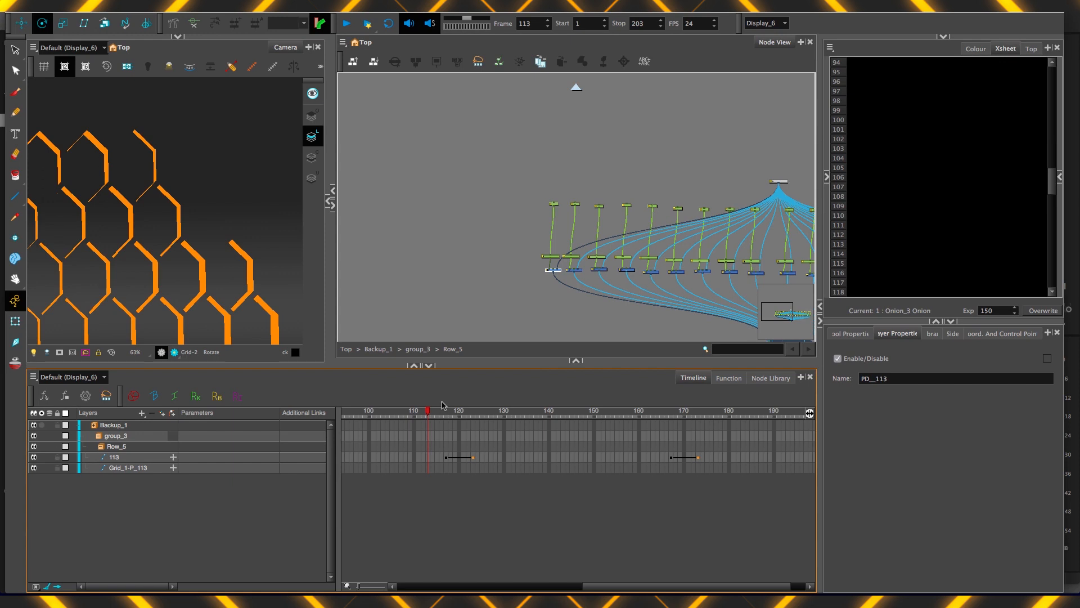
# Add a duplicate of the grid peg and drawing group at the end of Row_5, and enlarge the node network view.
pyautogui.press('2')
pyautogui.press('2')
pyautogui.moveTo(506, 280); pyautogui.dragTo(352, 212)
pyautogui.moveTo(648, 294); pyautogui.dragTo(702, 298)
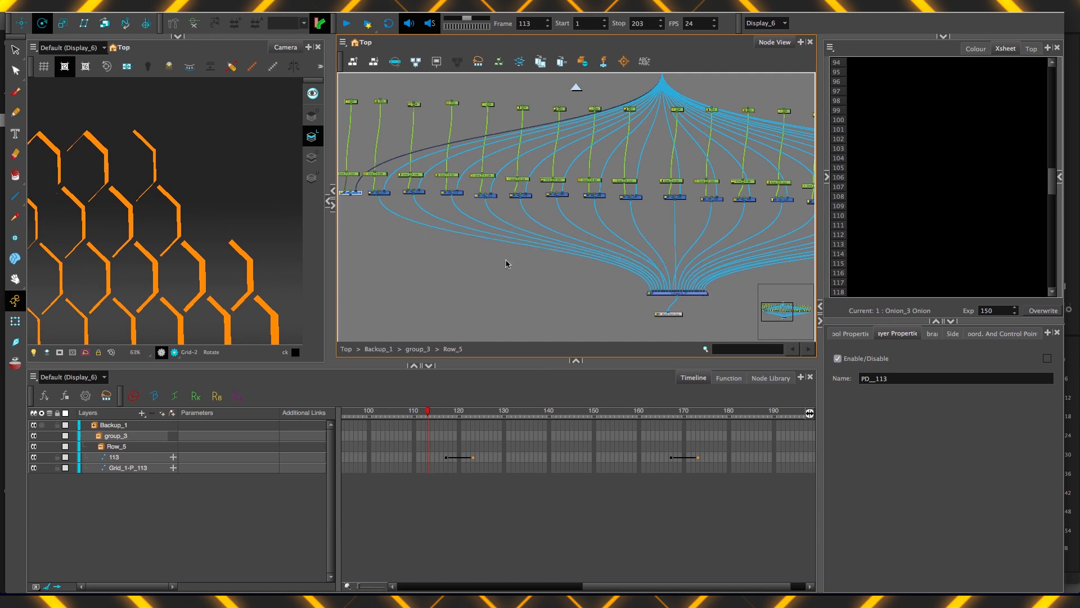
pyautogui.press('1')
pyautogui.click(419, 199)
pyautogui.moveTo(433, 202); pyautogui.dragTo(712, 208)
pyautogui.press('`')
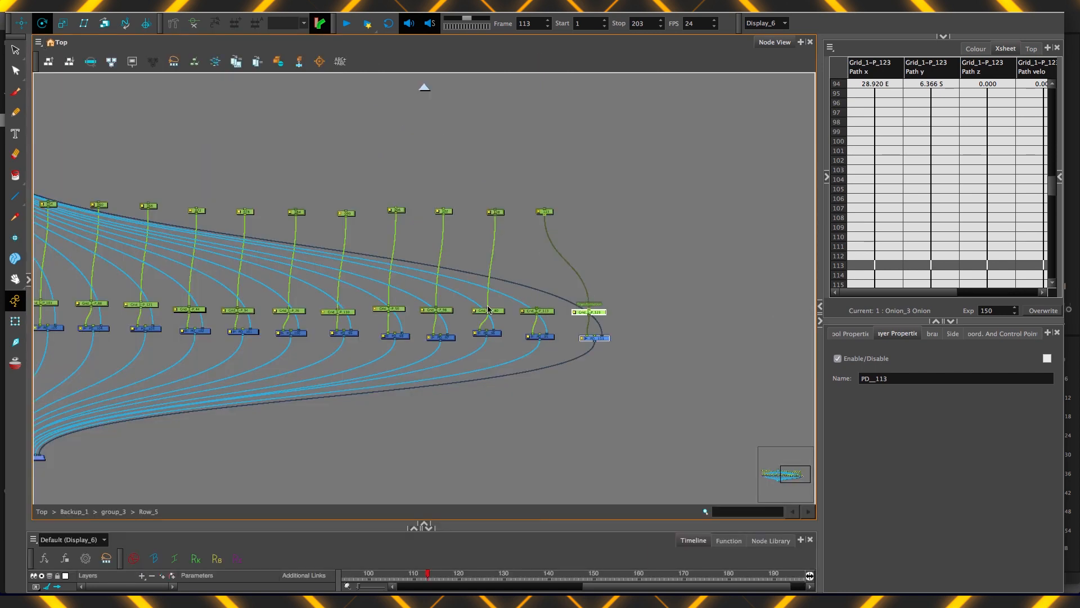